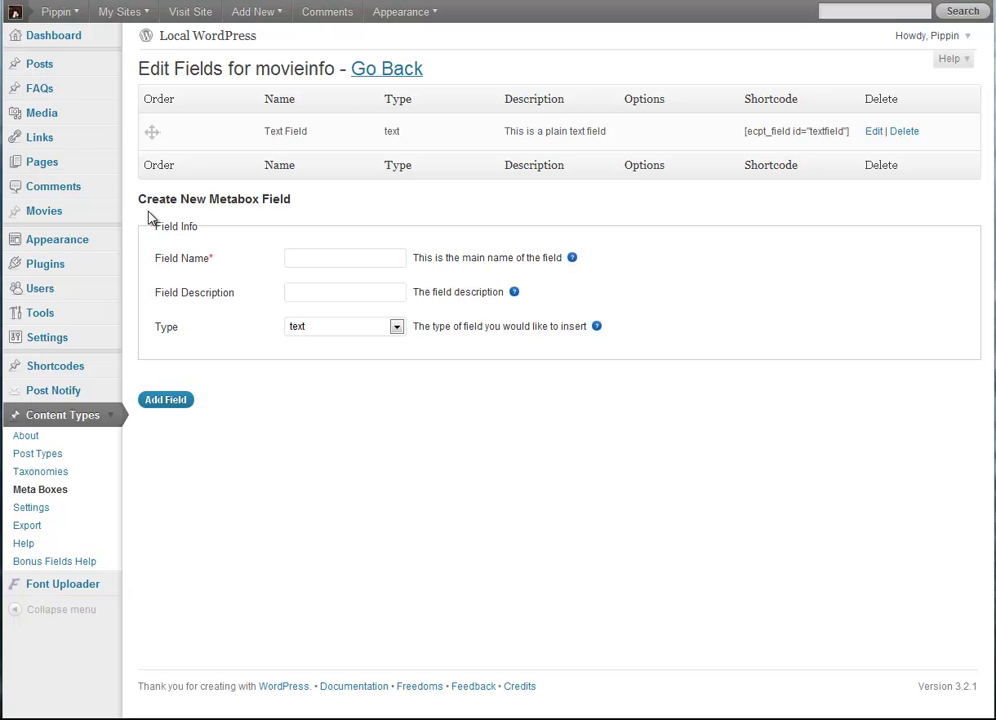
Step: Start a new field named 'Taxonomy' and set its type to taxonomy
{"action": "left_click", "coordinate": [396, 327]}
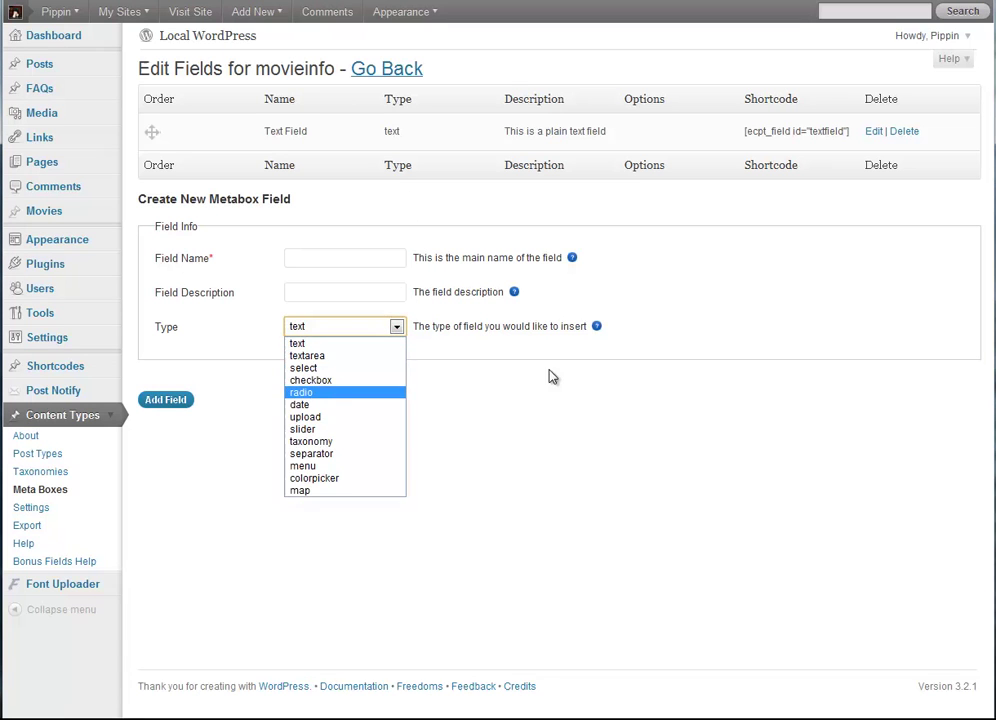
{"action": "left_click", "coordinate": [356, 327]}
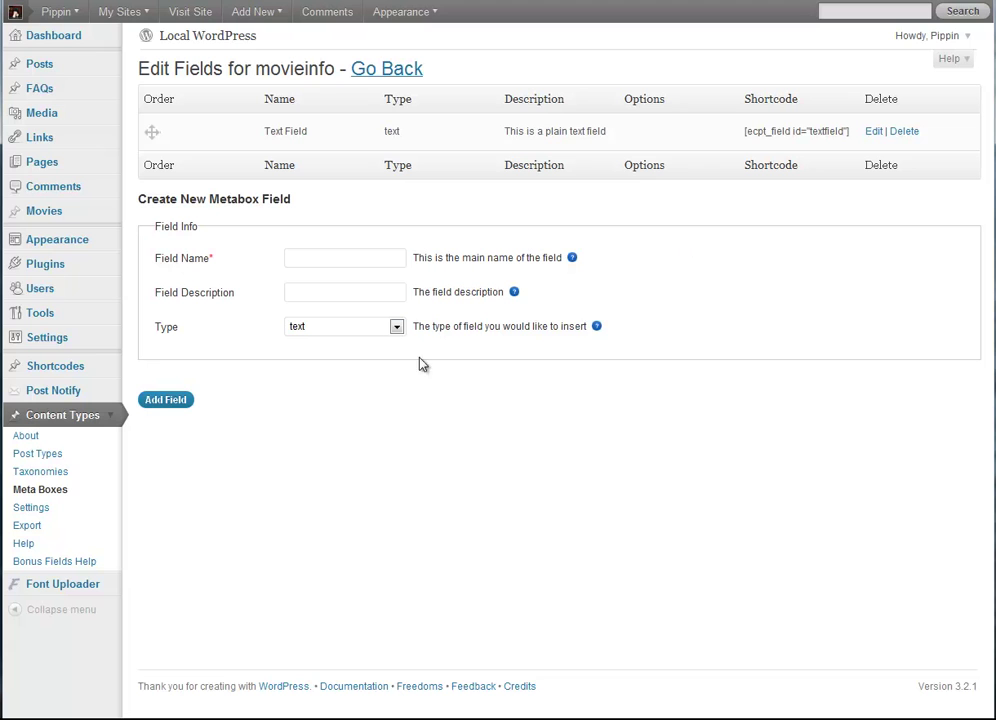
{"action": "left_click", "coordinate": [396, 327]}
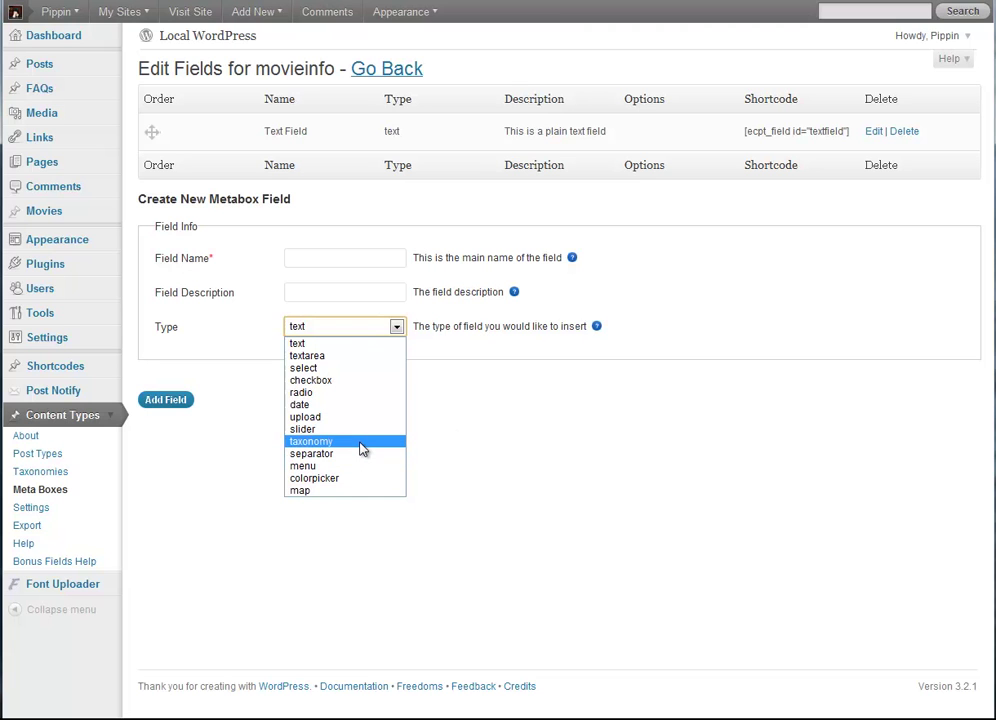
{"action": "left_click", "coordinate": [400, 333]}
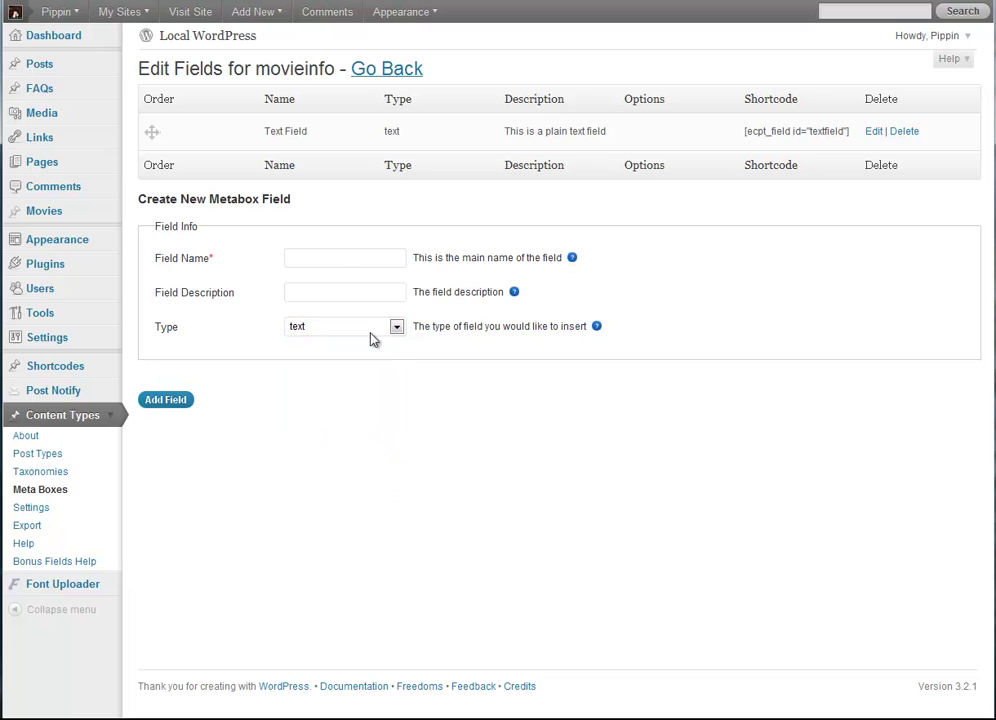
{"action": "left_click", "coordinate": [347, 258]}
{"action": "type", "text": "Taxono"}
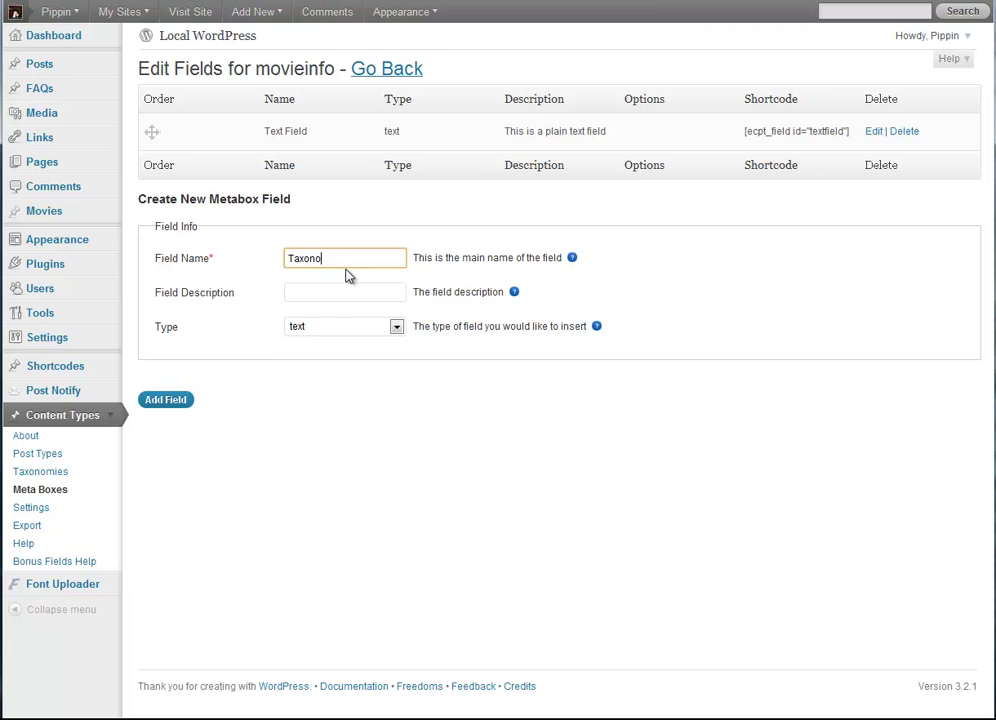
{"action": "type", "text": "my"}
{"action": "left_click", "coordinate": [322, 330]}
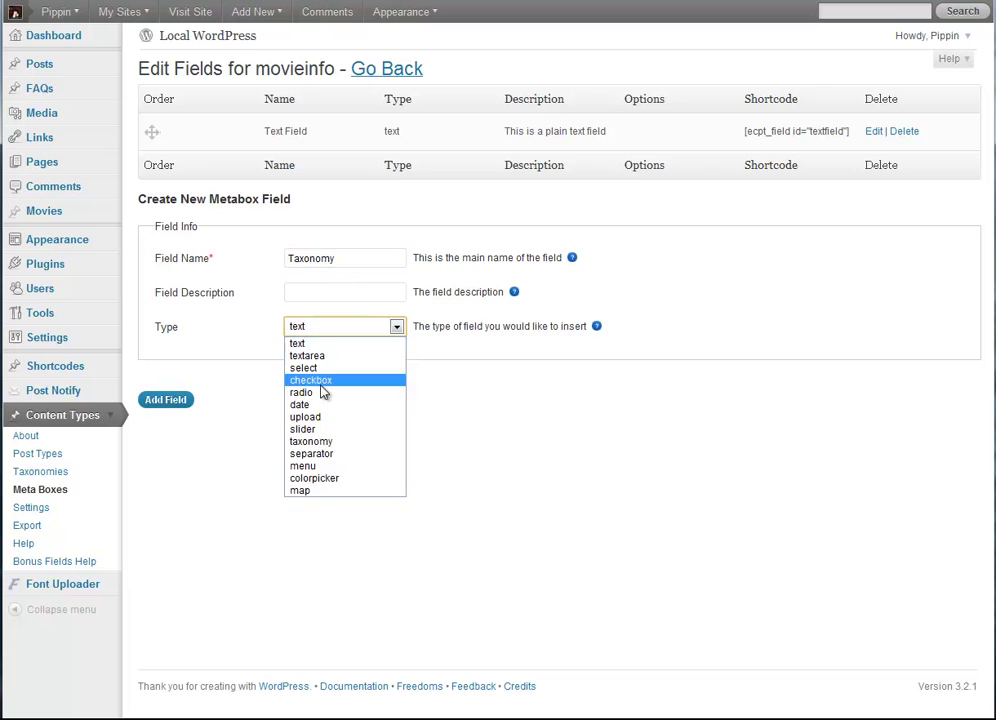
{"action": "left_click", "coordinate": [325, 446]}
Step: Give the field the description 'Pick a Genre'
{"action": "left_click", "coordinate": [320, 293]}
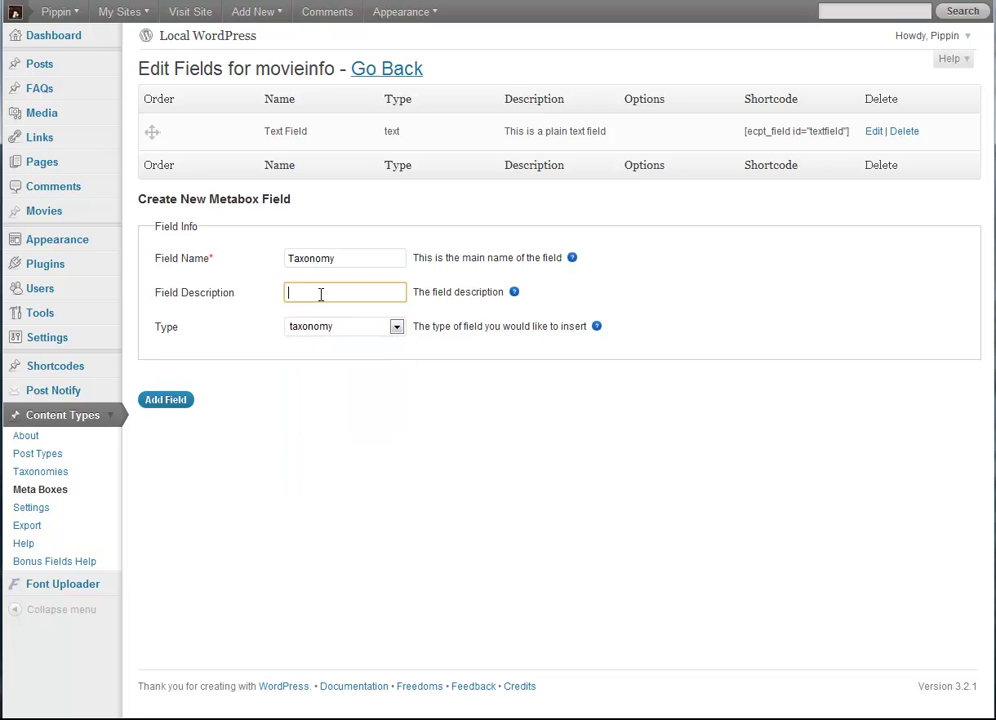
{"action": "type", "text": "This is the taxonomy field"}
{"action": "key", "text": "ctrl+a"}
{"action": "type", "text": "Pick a Gen"}
Step: Rename the field 'Genre', add it, and move it below Text Field
{"action": "left_click", "coordinate": [316, 256]}
{"action": "key", "text": "ctrl+a"}
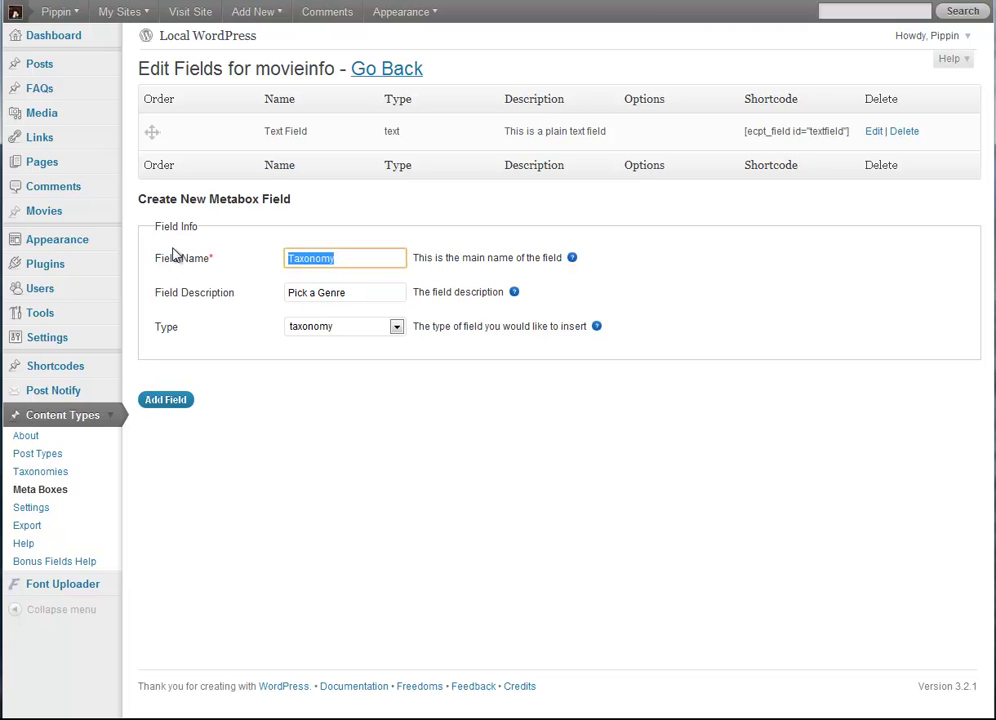
{"action": "type", "text": "genre"}
{"action": "left_click_drag", "start_coordinate": [331, 256], "coordinate": [245, 258]}
{"action": "type", "text": "Genre"}
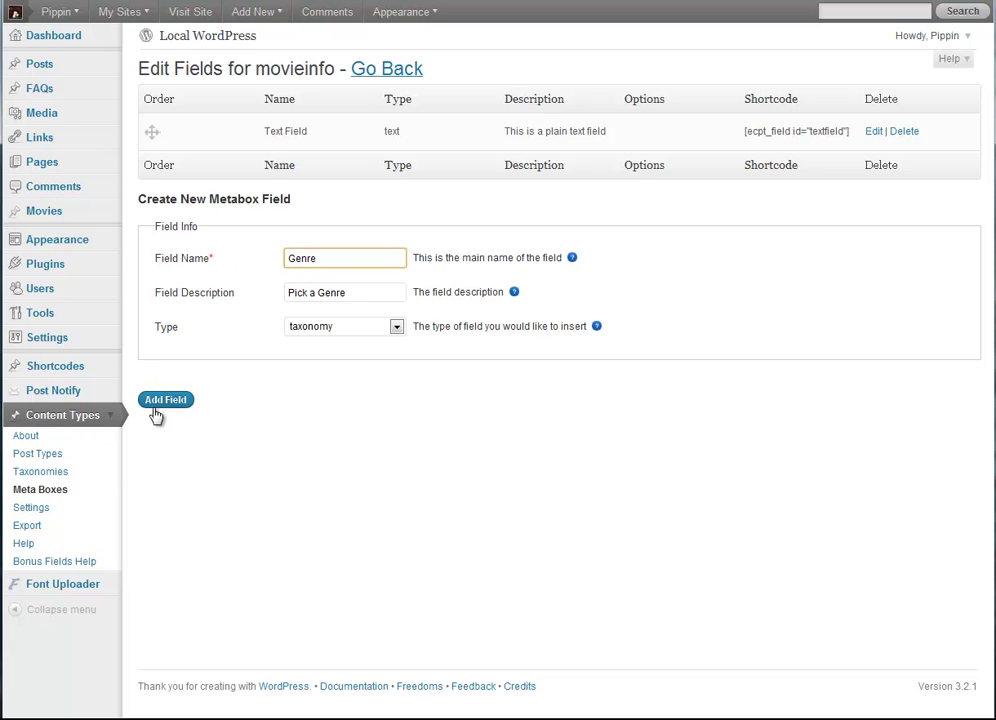
{"action": "left_click", "coordinate": [172, 401]}
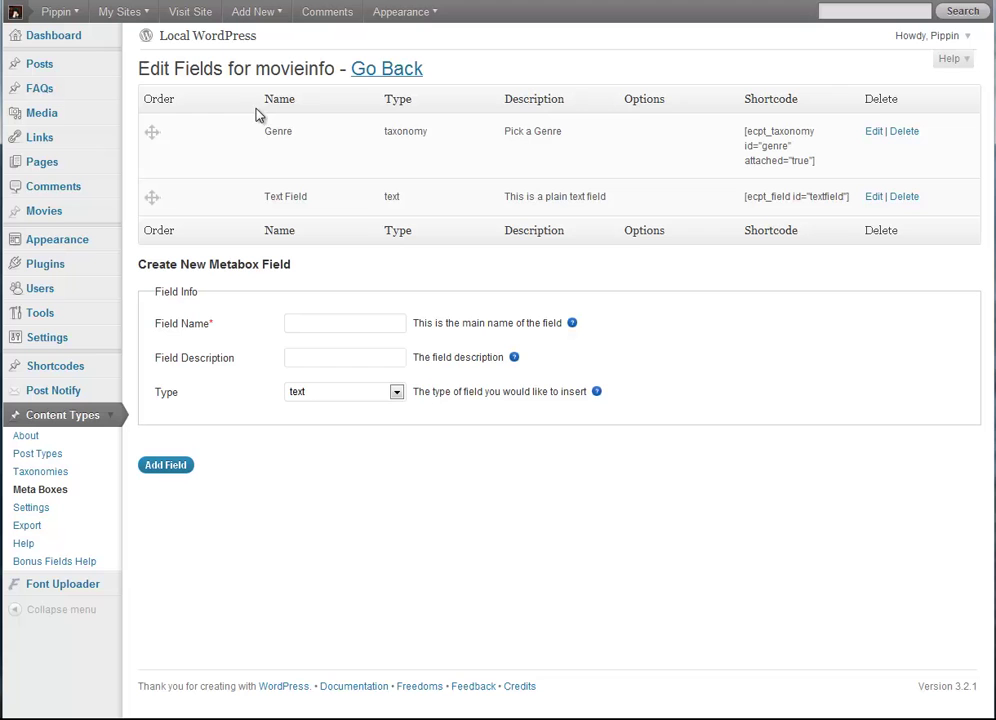
{"action": "left_click_drag", "start_coordinate": [153, 134], "coordinate": [160, 190]}
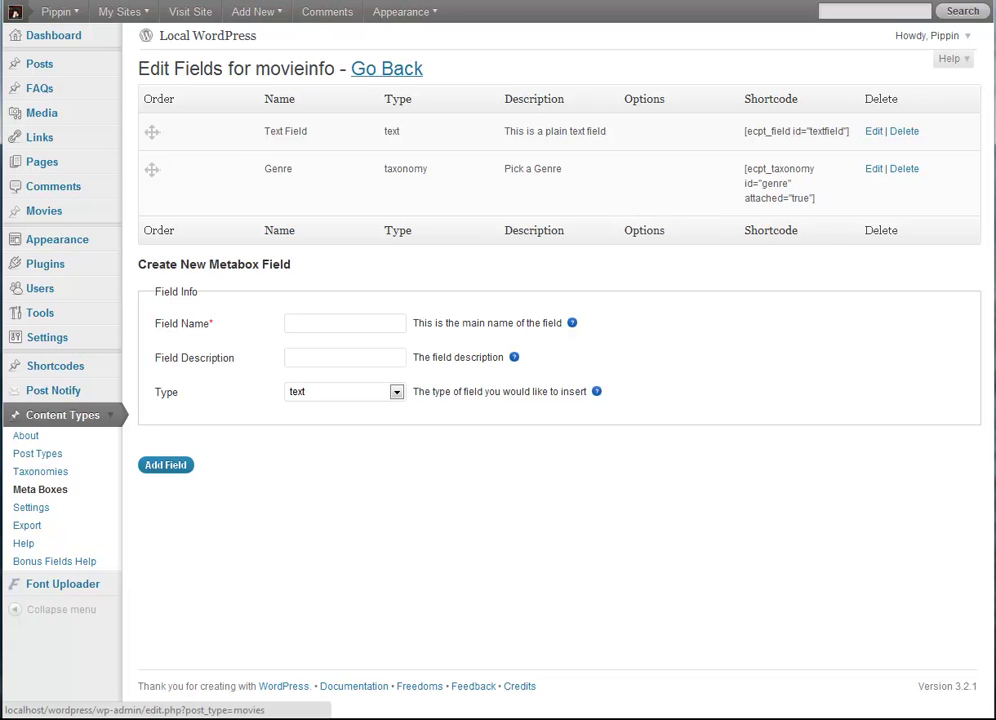
Step: Create a new movie titled 'The Princess Bride' with content 'This is my movie content'
{"action": "left_click", "coordinate": [44, 210]}
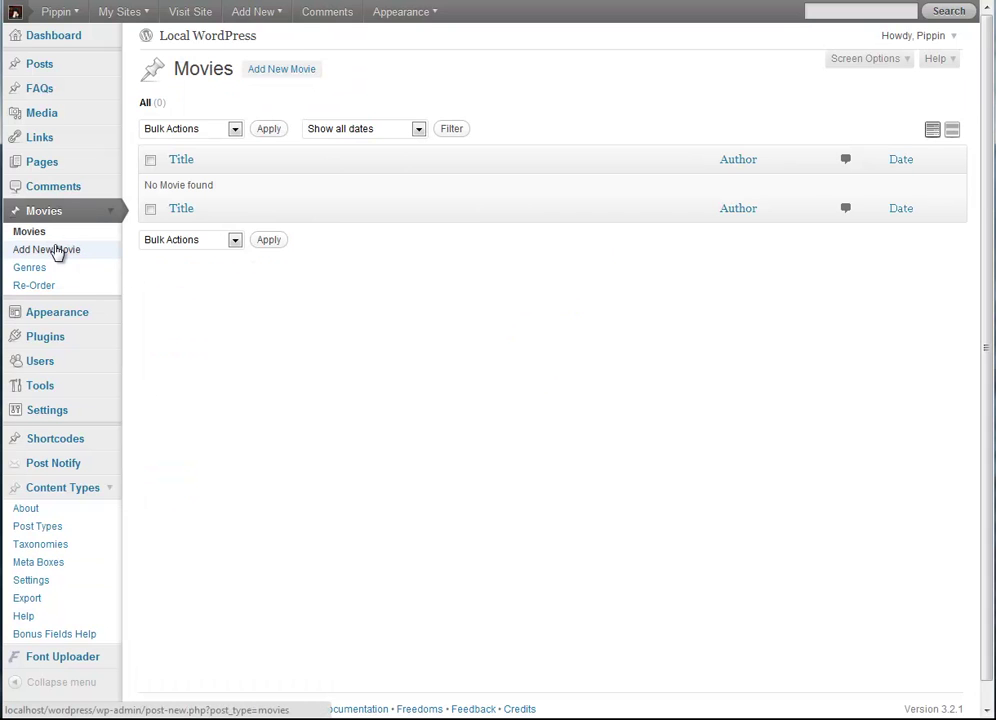
{"action": "left_click", "coordinate": [57, 250]}
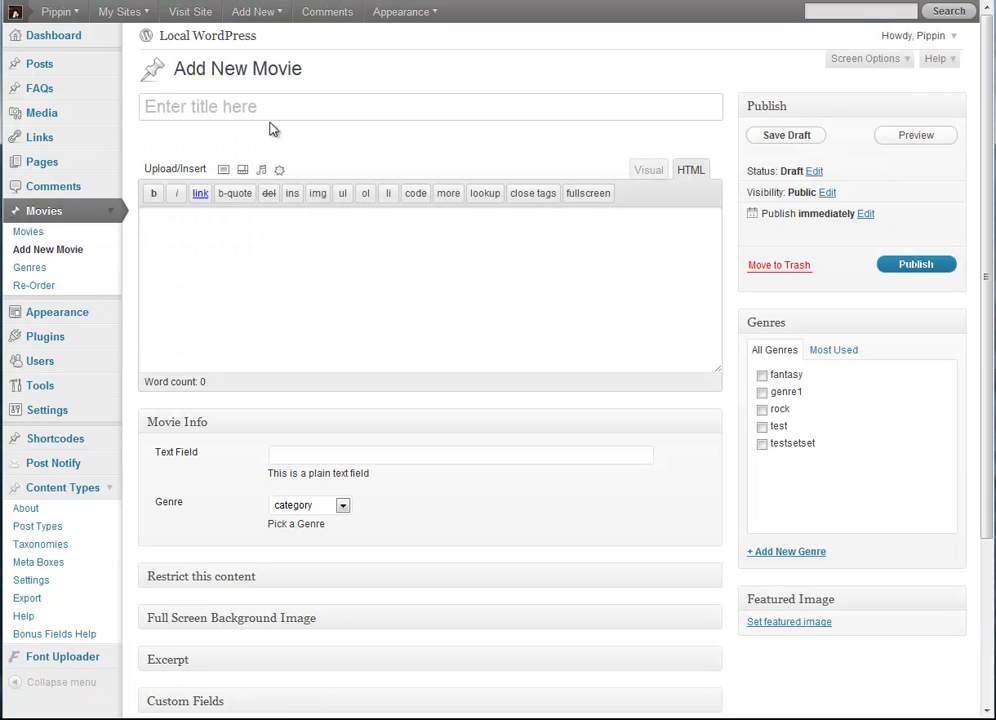
{"action": "type", "text": "The Pri"}
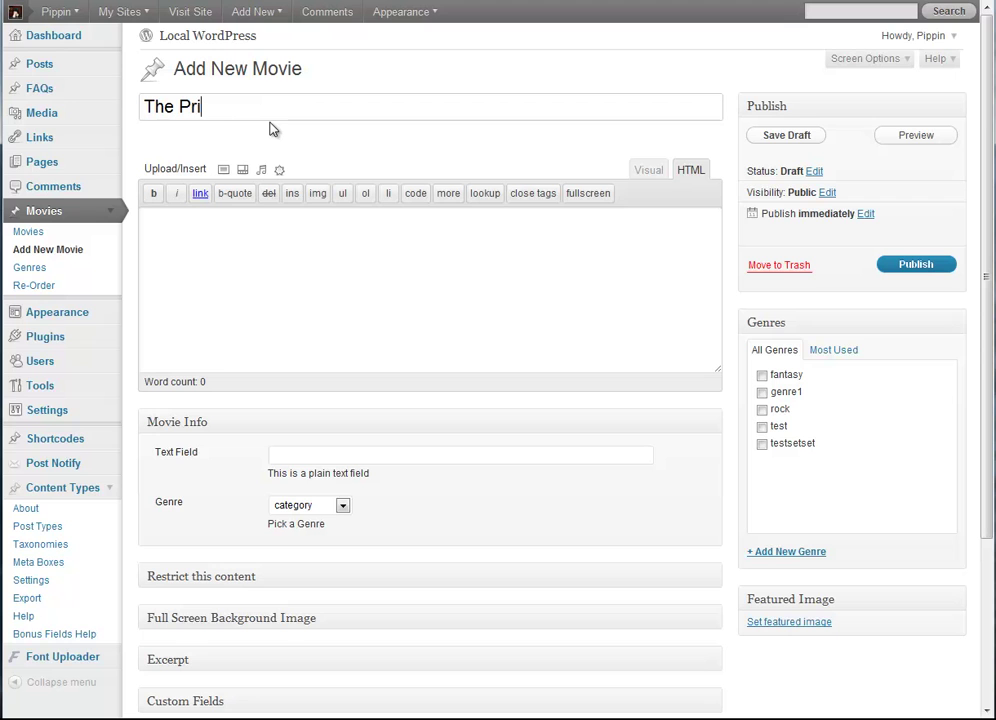
{"action": "type", "text": "ncess Bride"}
{"action": "left_click", "coordinate": [371, 268]}
{"action": "type", "text": "Thsi is"}
{"action": "key", "text": "BackSpace"}
{"action": "key", "text": "BackSpace"}
{"action": "key", "text": "BackSpace"}
{"action": "key", "text": "BackSpace"}
{"action": "key", "text": "BackSpace"}
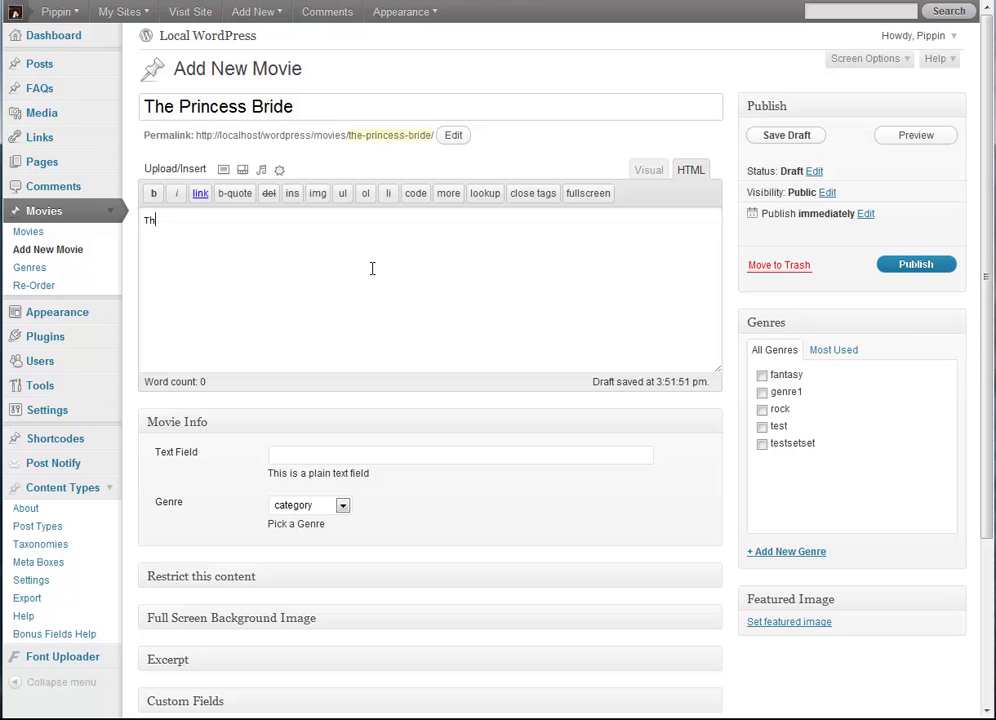
{"action": "type", "text": "is is my movie content"}
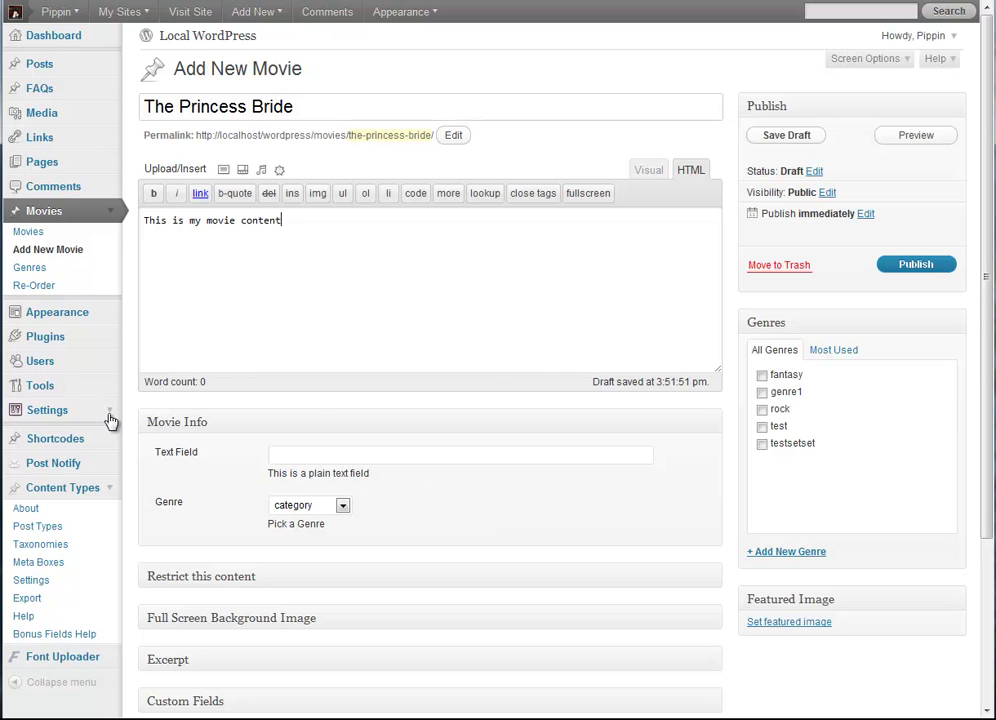
Step: Set the movie's Genre field to genres and publish it
{"action": "left_click", "coordinate": [310, 459]}
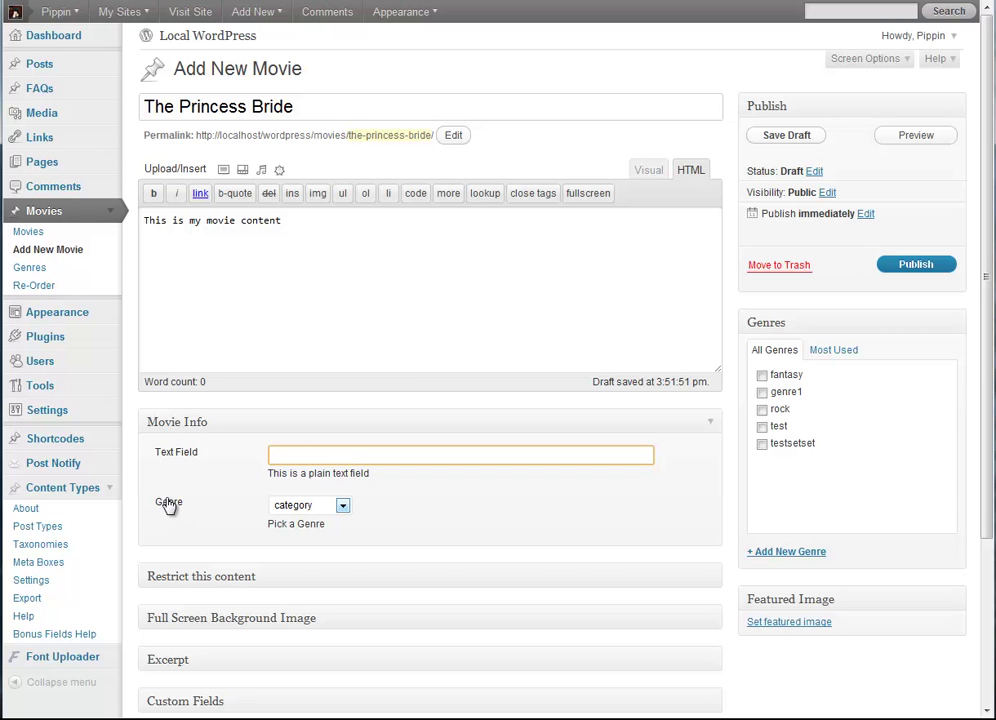
{"action": "left_click", "coordinate": [341, 507]}
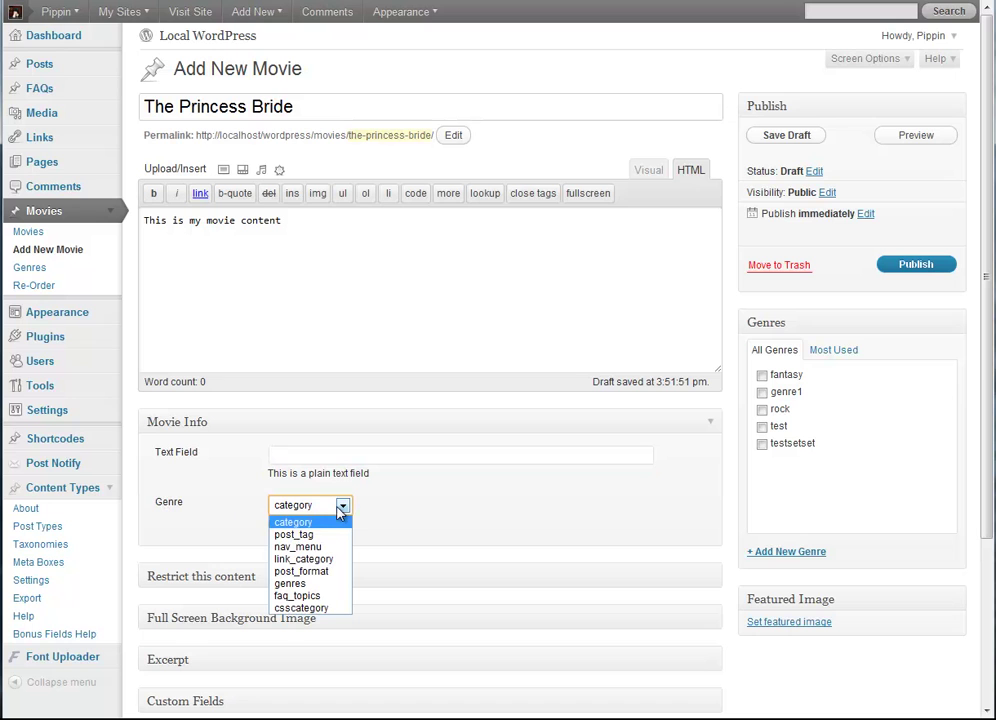
{"action": "left_click", "coordinate": [319, 585]}
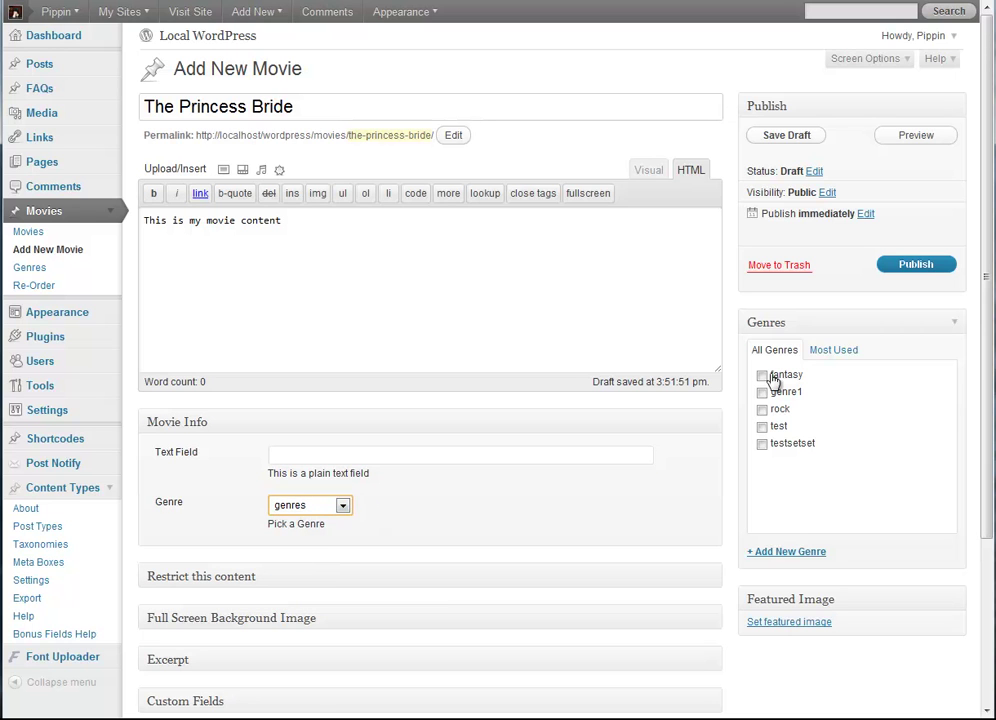
{"action": "left_click", "coordinate": [910, 266]}
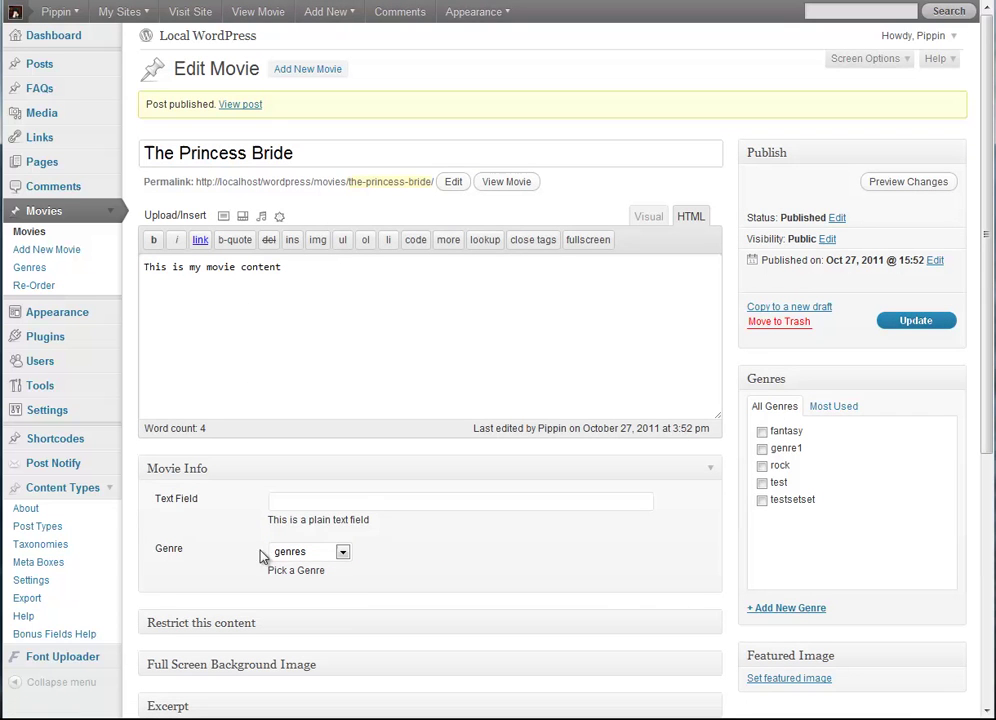
{"action": "left_click", "coordinate": [303, 554]}
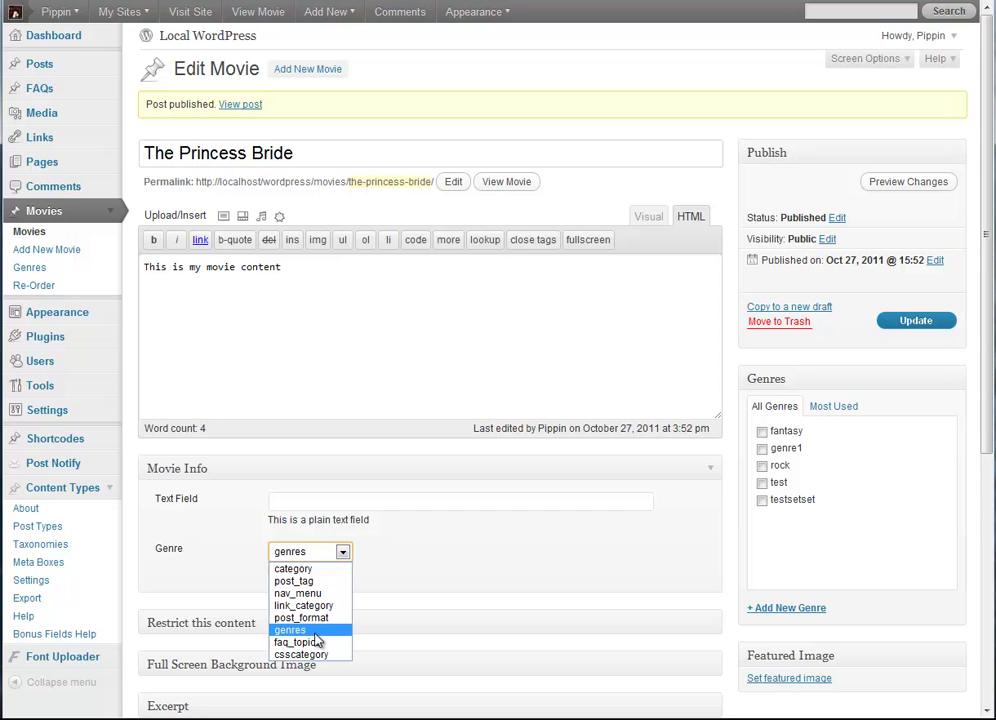
{"action": "left_click", "coordinate": [493, 593]}
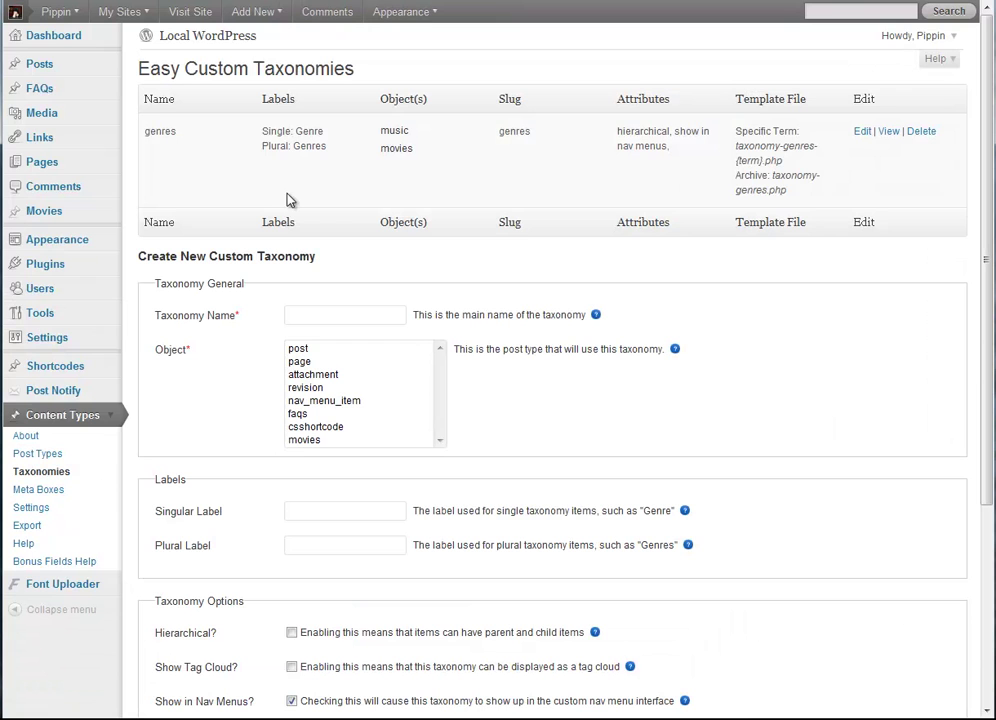
{"action": "double_click", "coordinate": [160, 131]}
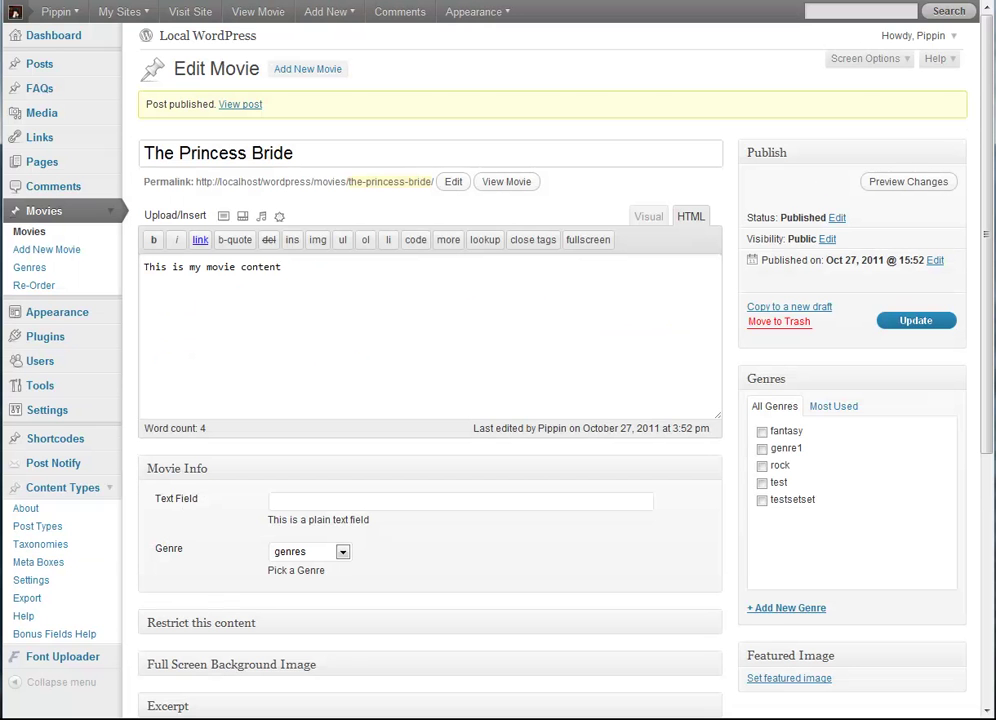
{"action": "key", "text": "alt+Left"}
{"action": "left_click", "coordinate": [328, 551]}
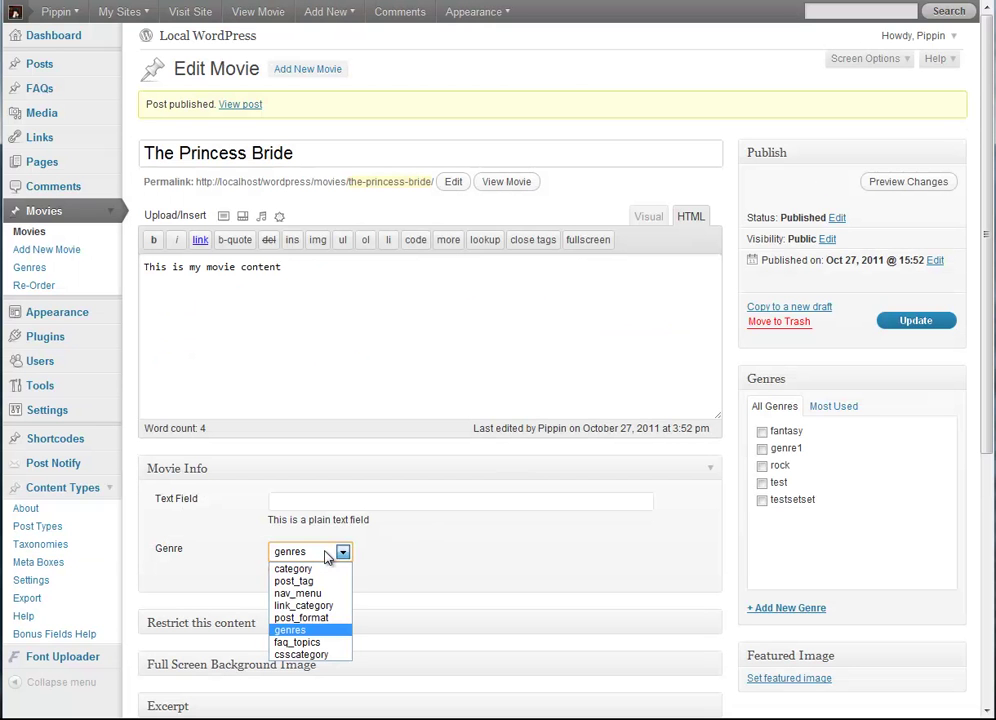
{"action": "left_click", "coordinate": [328, 556]}
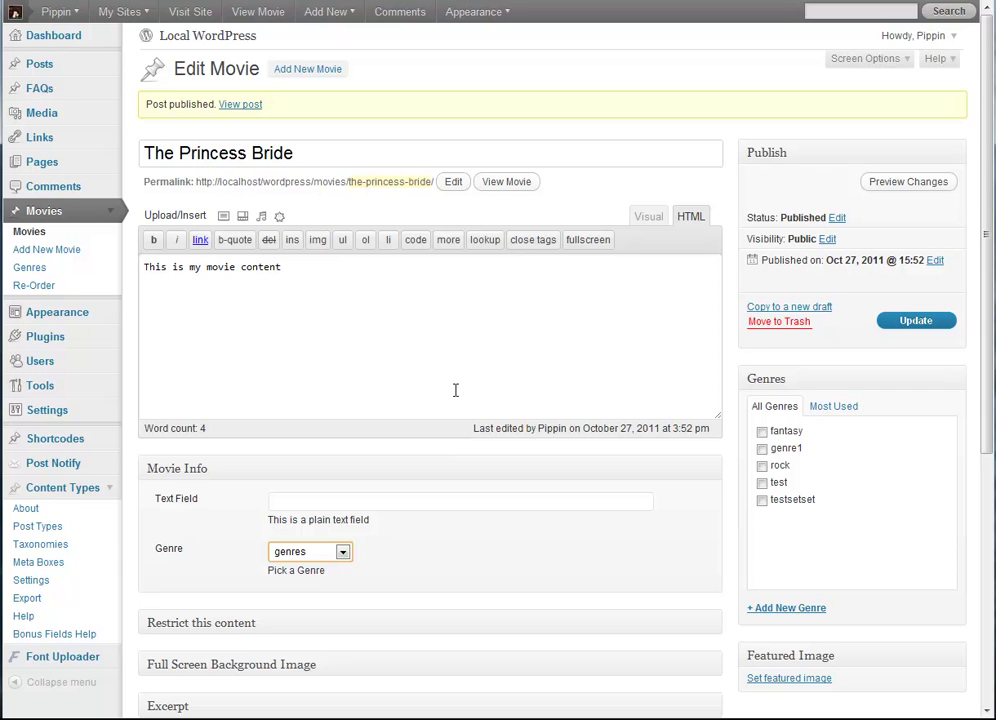
Step: Add [ecpt_taxonomy id="genre" attached="true"] on a new line below the text and update
{"action": "left_click", "coordinate": [455, 357]}
{"action": "key", "text": "Return"}
{"action": "key", "text": "Return"}
{"action": "type", "text": "[ecpt_"}
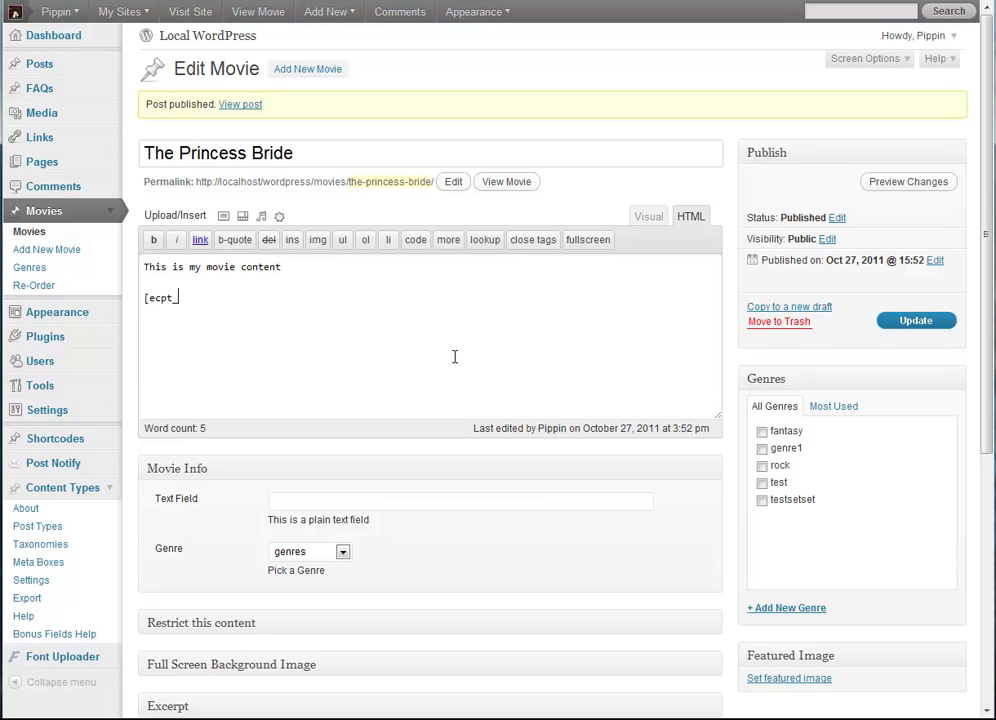
{"action": "type", "text": "taxonomy id=\"genre"}
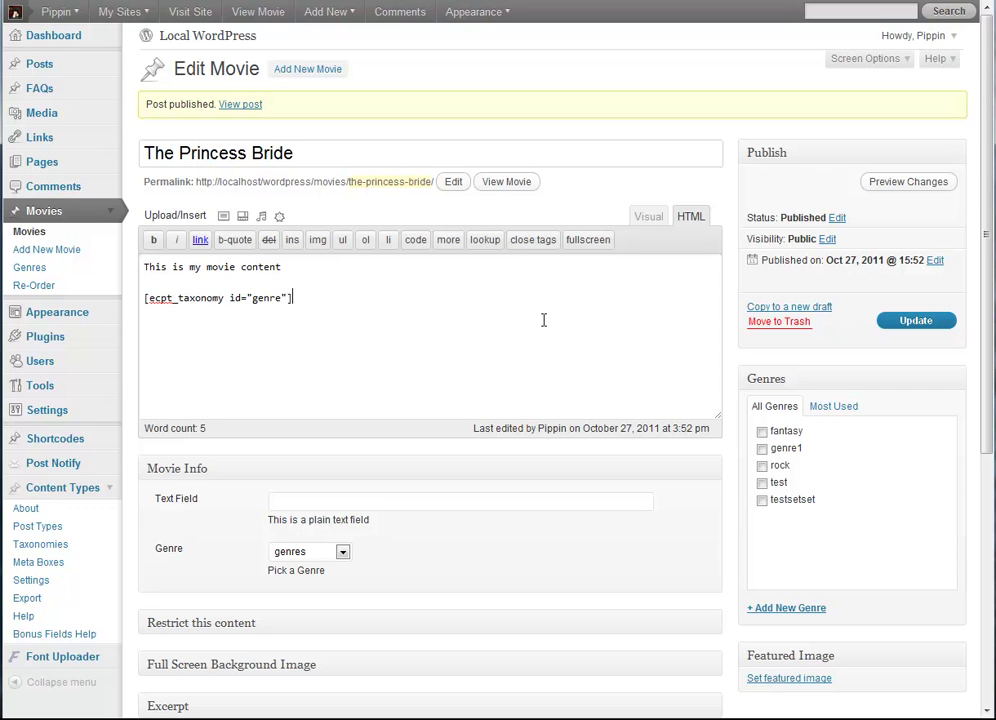
{"action": "type", "text": "\" att"}
{"action": "key", "text": "BackSpace"}
{"action": "key", "text": "BackSpace"}
{"action": "key", "text": "BackSpace"}
{"action": "type", "text": "attached=\"true"}
{"action": "left_click", "coordinate": [916, 323]}
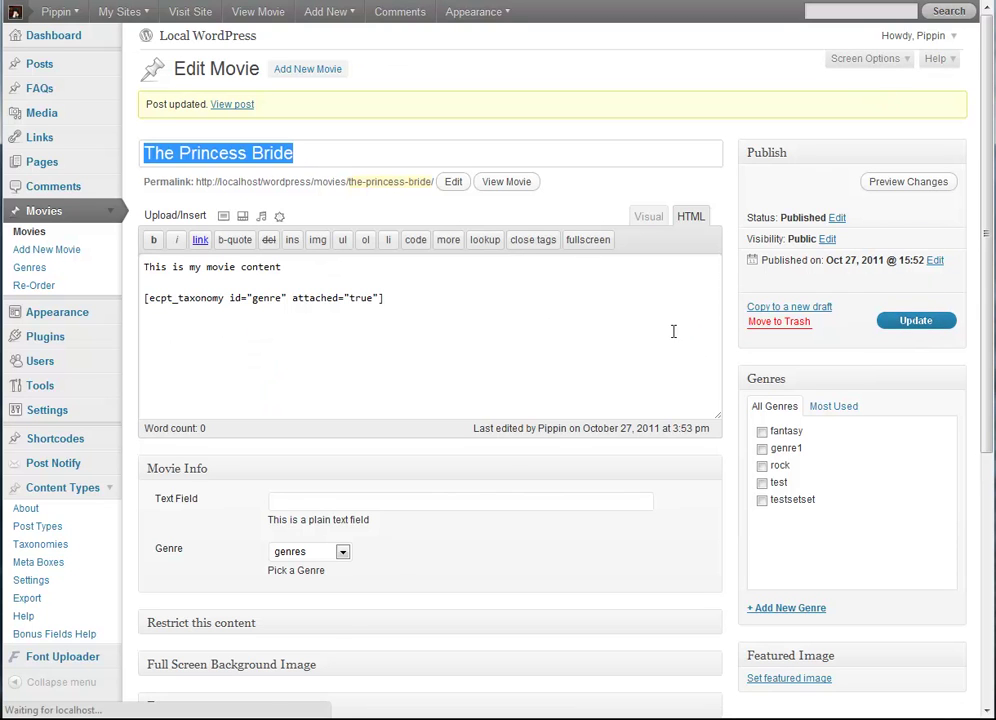
Step: Tick testsetset, test, rock, genre1 and fantasy genres, then update the movie
{"action": "left_click", "coordinate": [762, 500]}
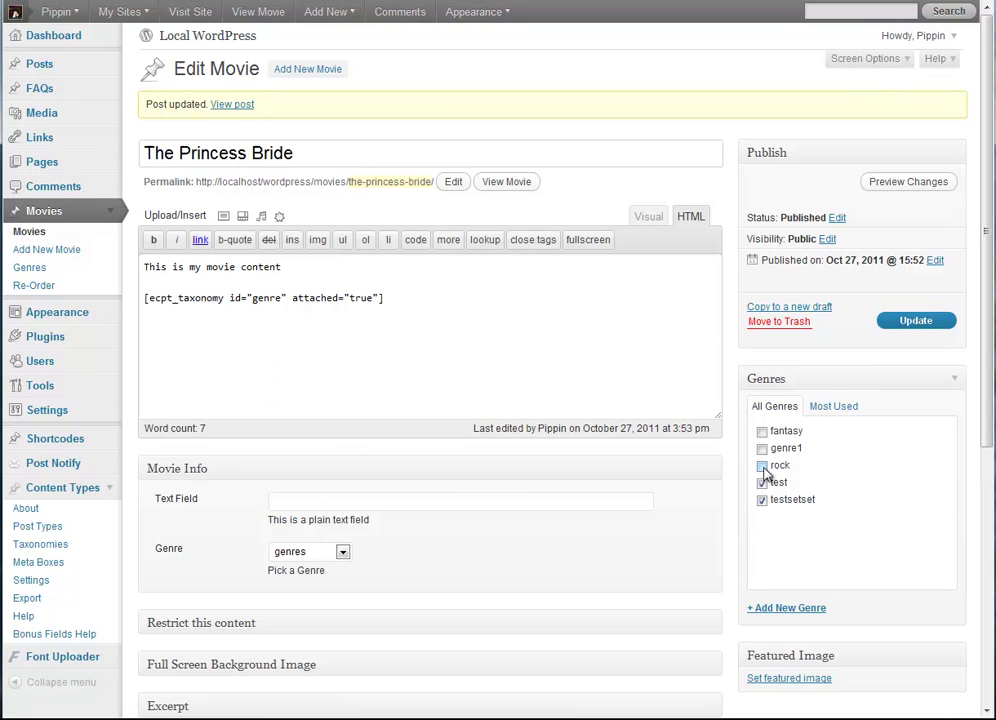
{"action": "left_click", "coordinate": [762, 482]}
{"action": "left_click", "coordinate": [762, 465]}
{"action": "left_click", "coordinate": [762, 448]}
{"action": "left_click", "coordinate": [762, 431]}
{"action": "left_click", "coordinate": [916, 323]}
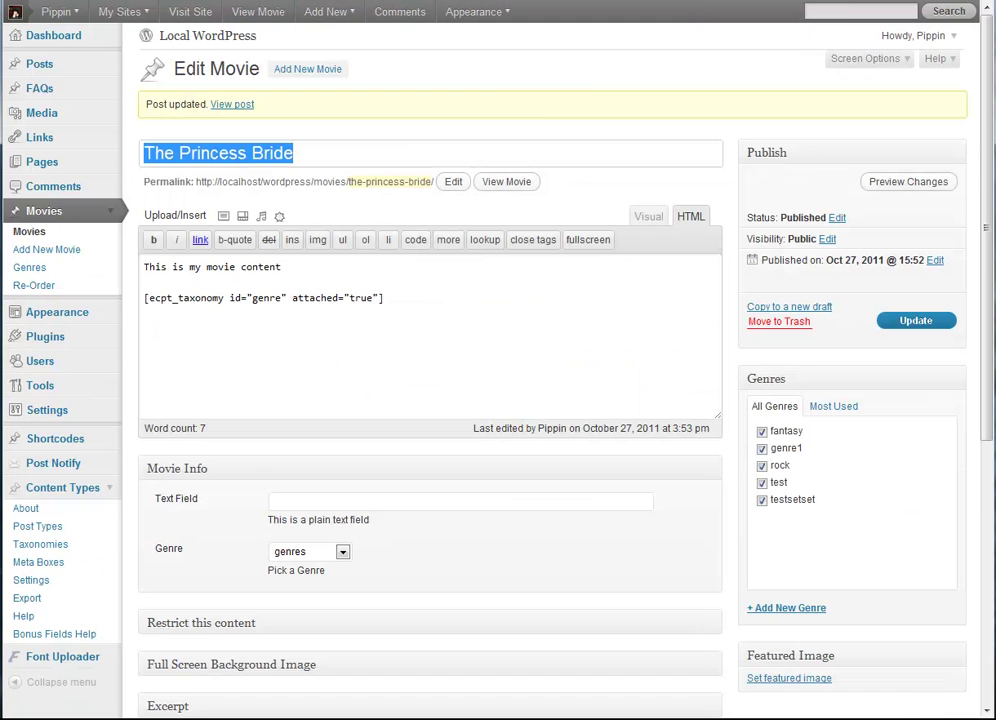
Step: Change the shortcode's attached value from true to false and update the movie
{"action": "left_click", "coordinate": [506, 181]}
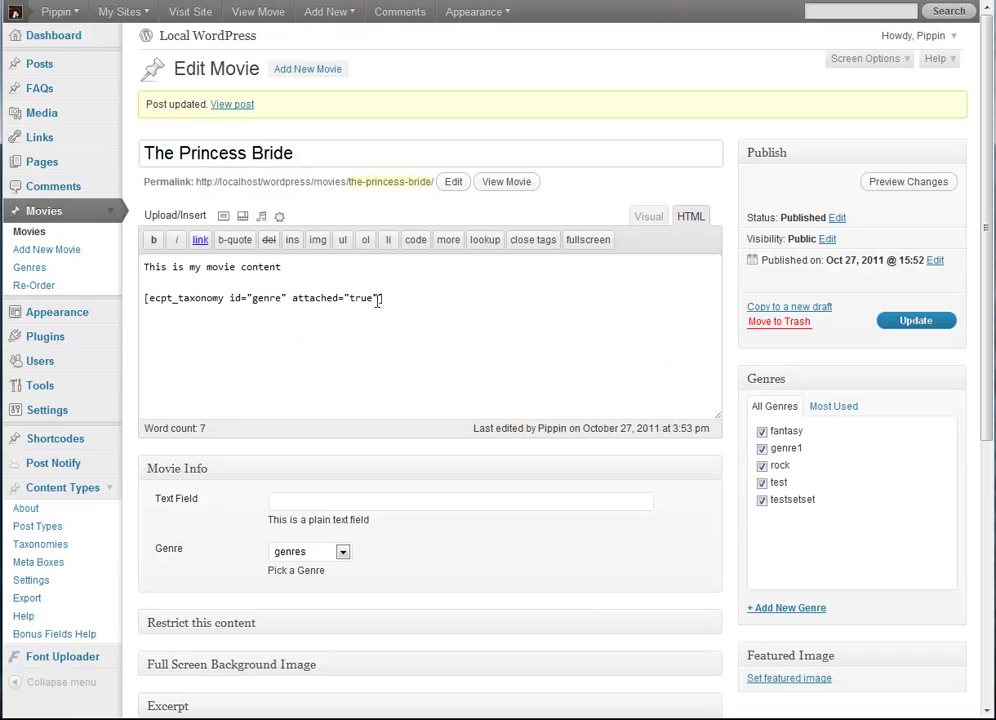
{"action": "left_click_drag", "start_coordinate": [382, 298], "coordinate": [137, 303]}
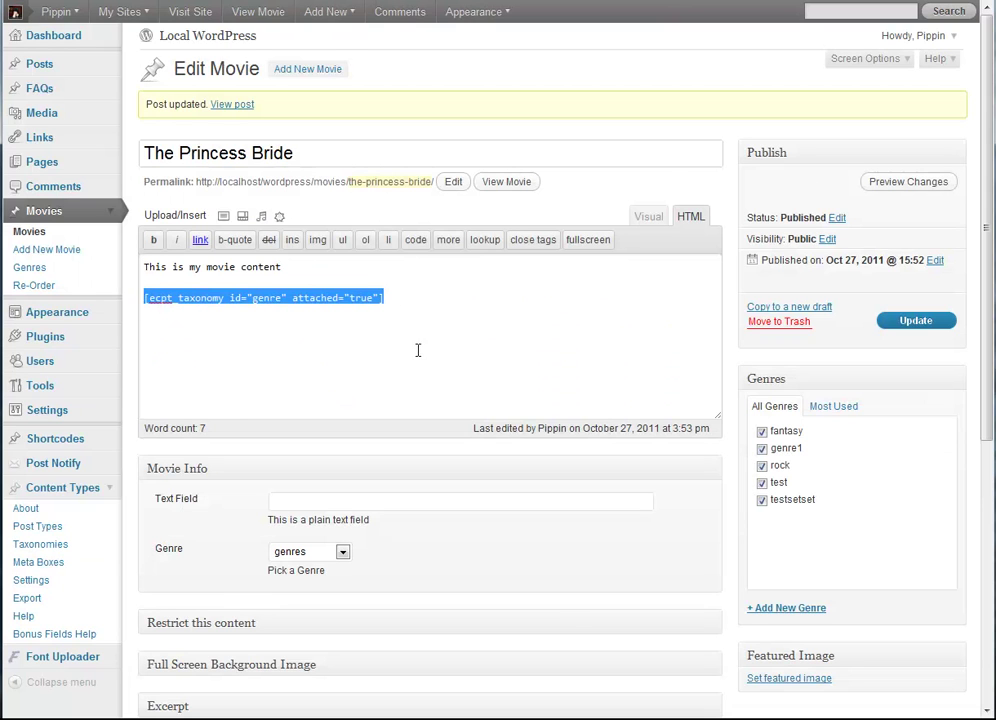
{"action": "left_click", "coordinate": [313, 302]}
{"action": "double_click", "coordinate": [360, 297]}
{"action": "type", "text": "f"}
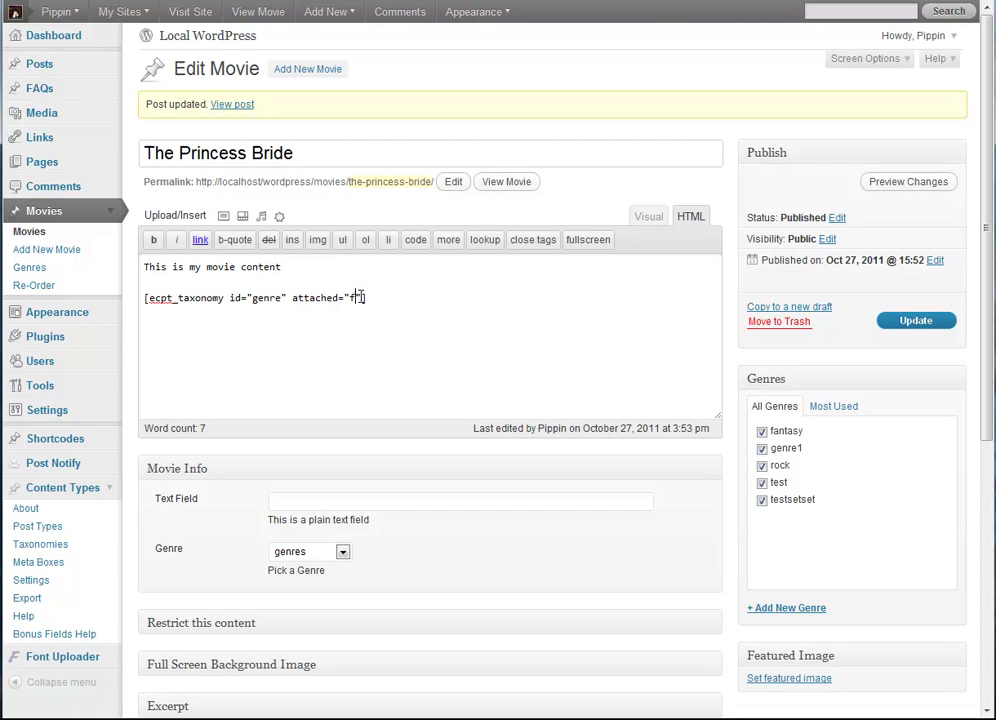
{"action": "type", "text": "alse"}
{"action": "left_click", "coordinate": [911, 322]}
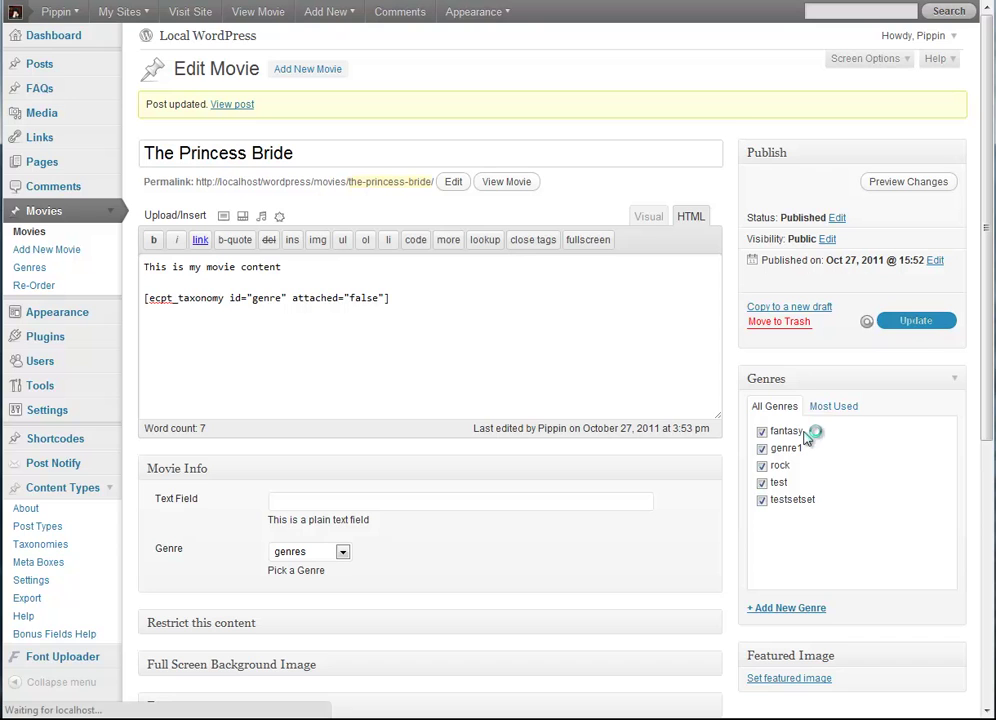
Step: Switch to the other browser tab and reload the page
{"action": "key", "text": "ctrl+Tab"}
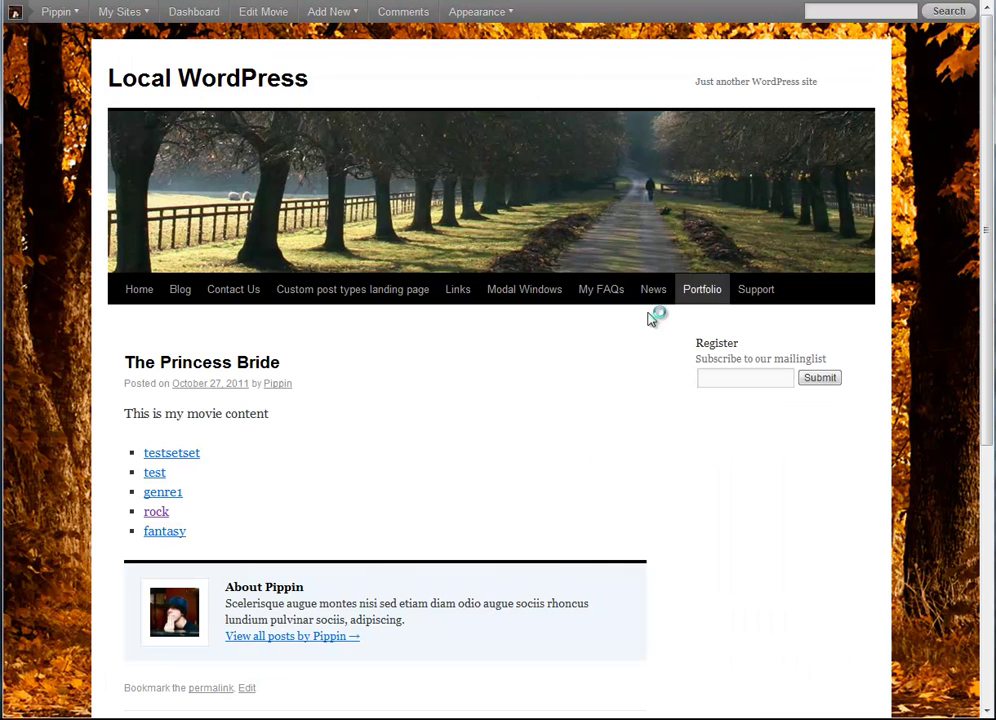
{"action": "key", "text": "F5"}
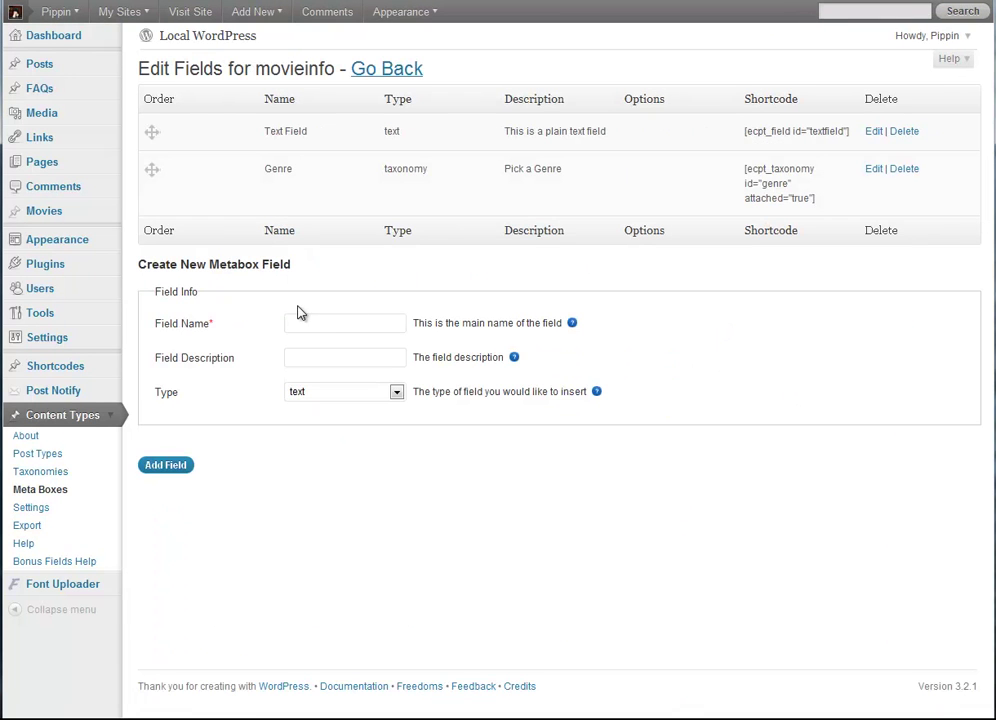
Step: Add a separator-type field named Separator, move it above Genre, and reload the editor
{"action": "left_click", "coordinate": [340, 394]}
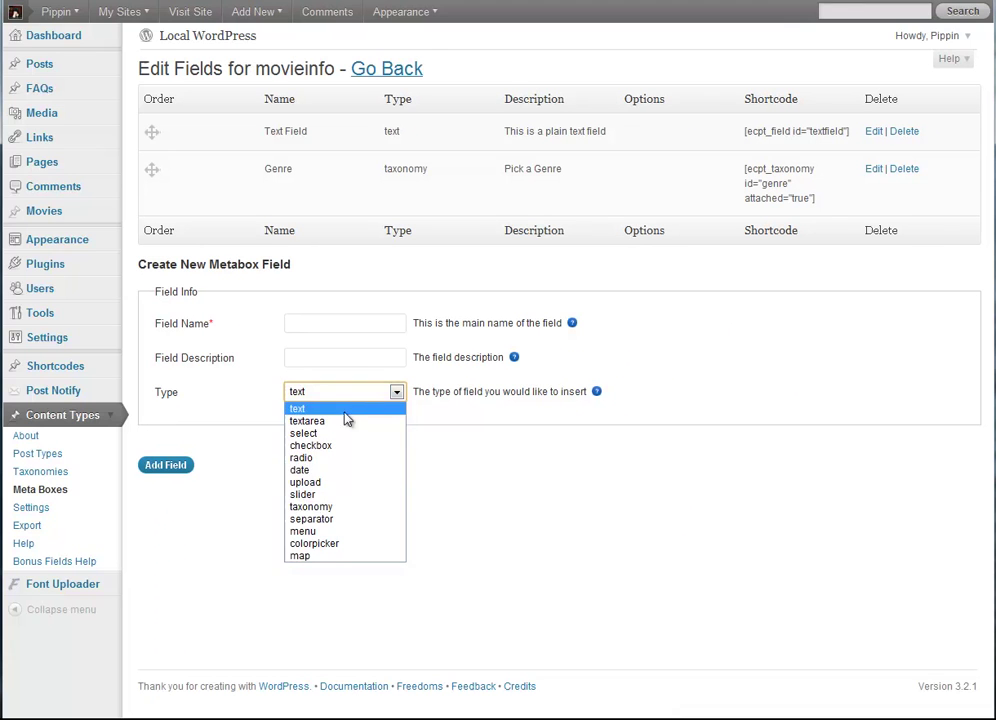
{"action": "left_click", "coordinate": [334, 519]}
{"action": "left_click", "coordinate": [292, 322]}
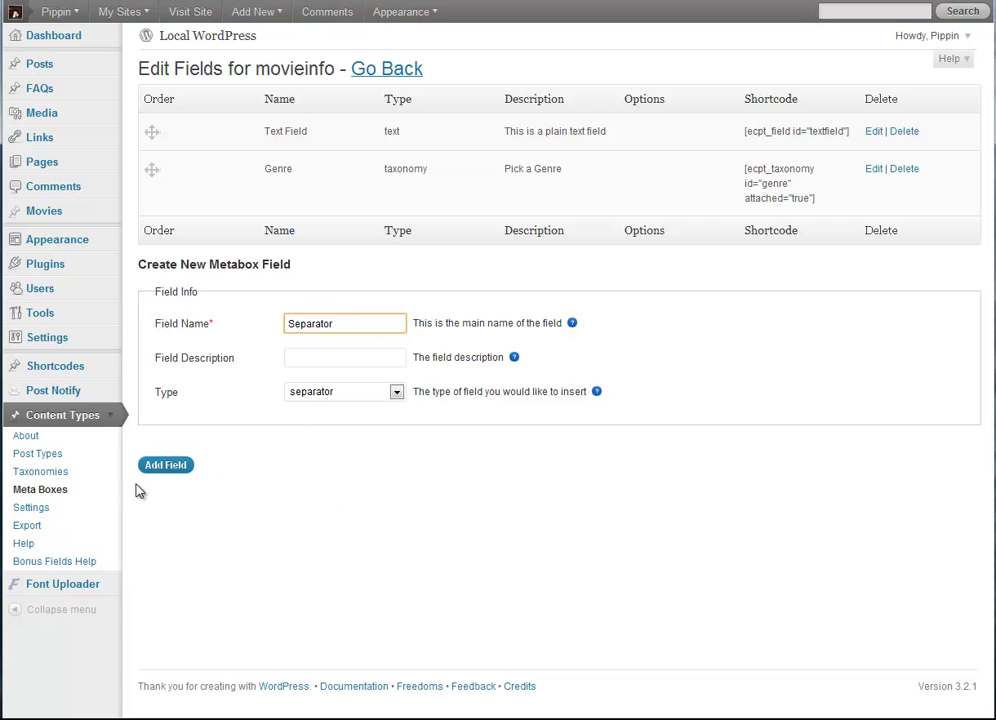
{"action": "left_click", "coordinate": [163, 465]}
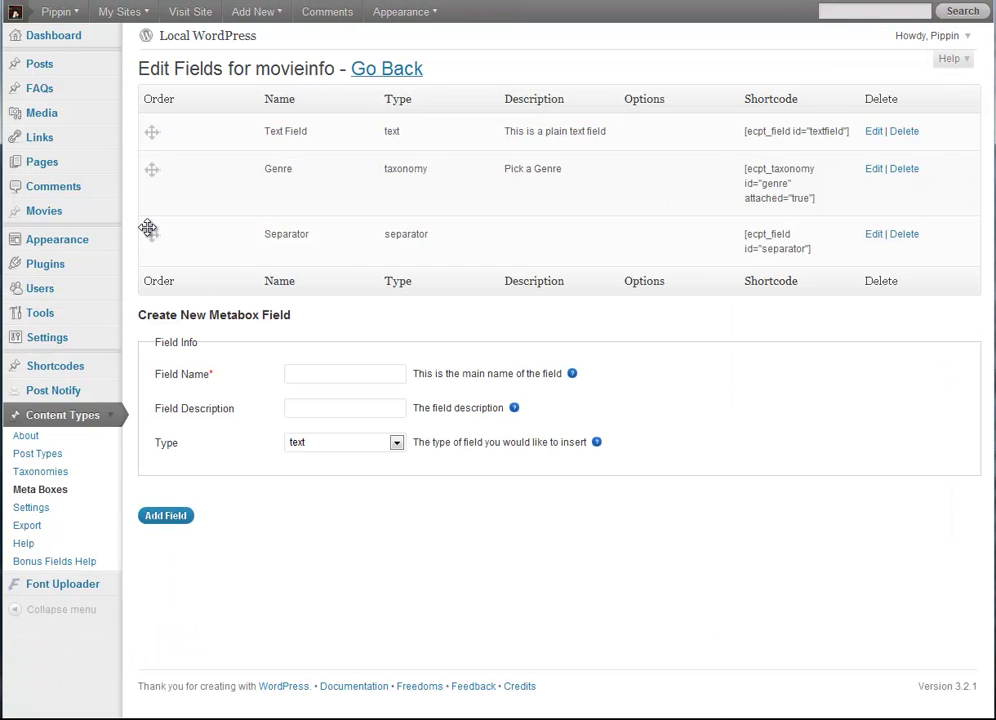
{"action": "left_click_drag", "start_coordinate": [150, 229], "coordinate": [147, 182]}
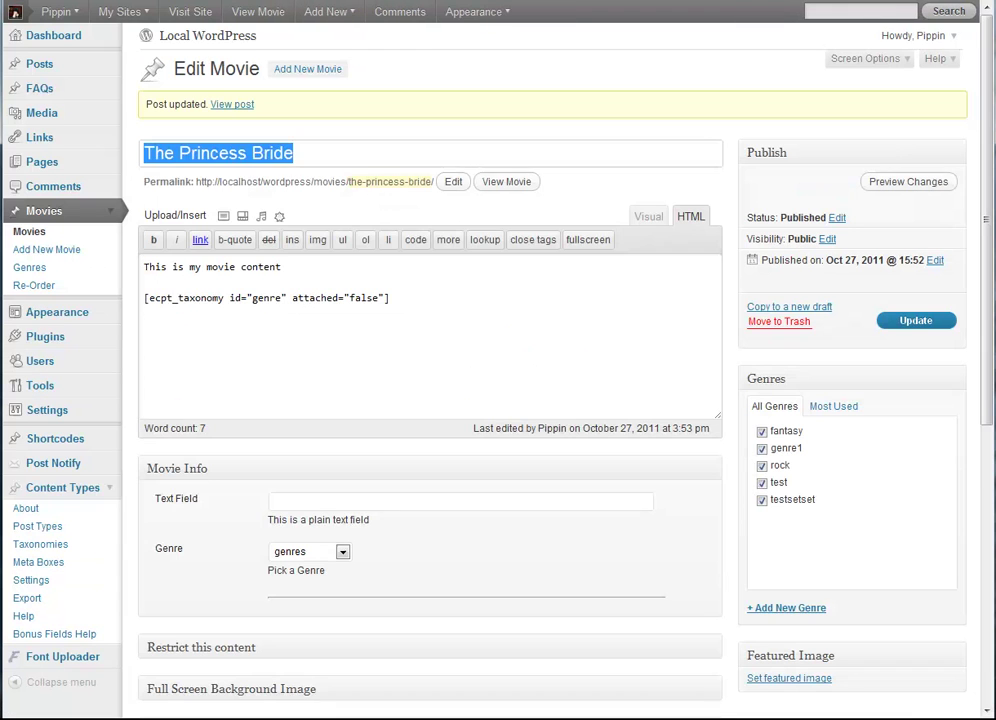
{"action": "key", "text": "F5"}
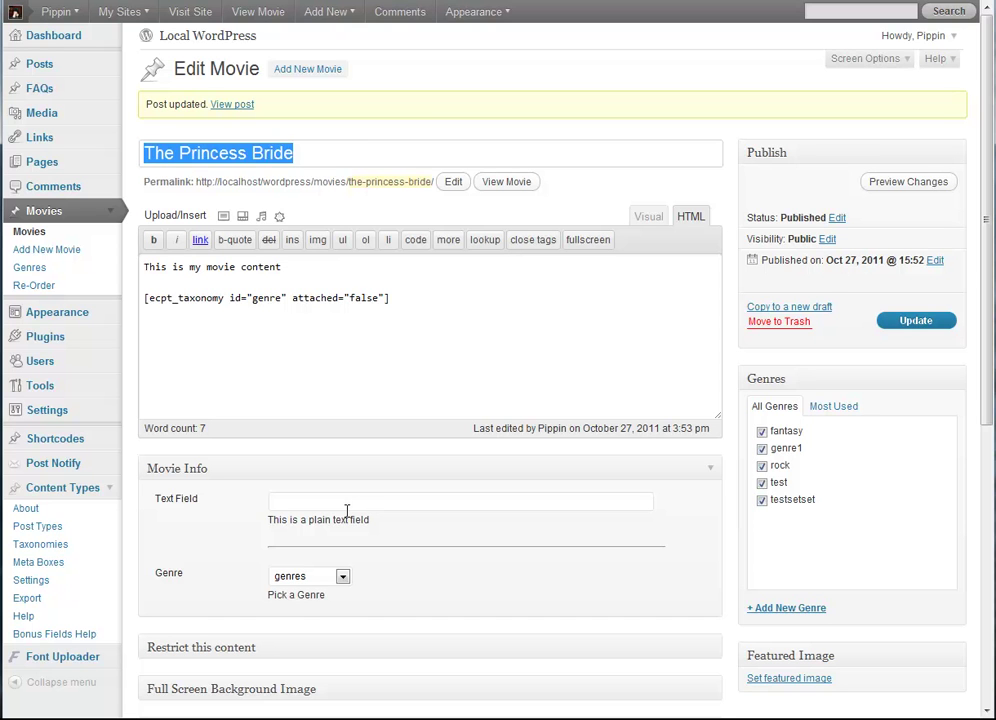
{"action": "mouse_move", "coordinate": [473, 11]}
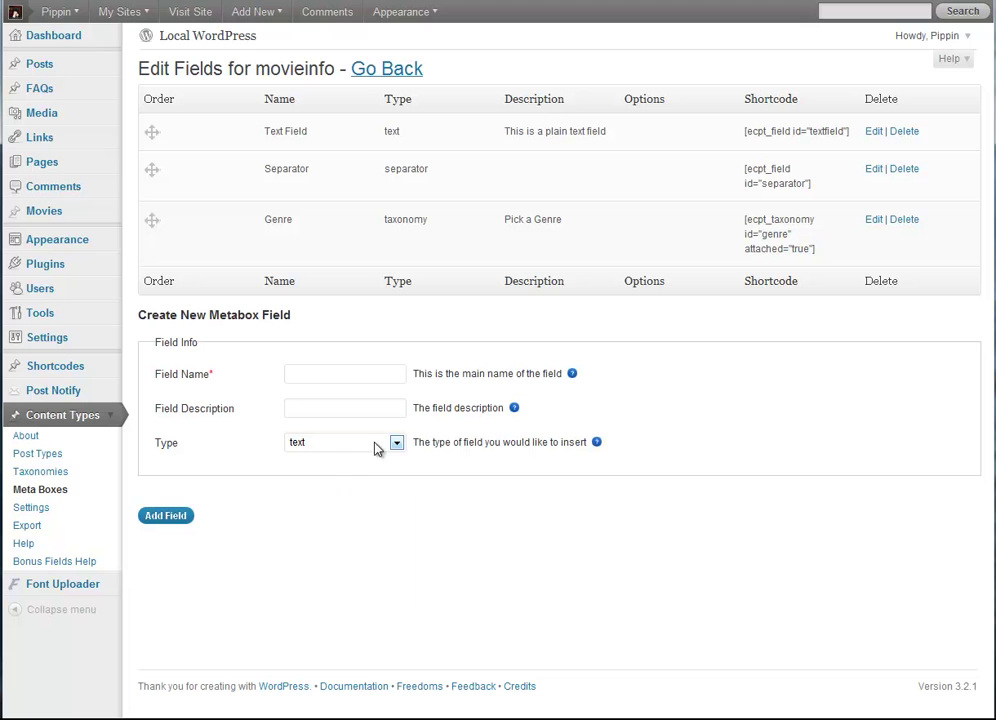
Step: Add a menu-type field named Menu to the movieinfo box
{"action": "left_click", "coordinate": [376, 449]}
{"action": "left_click", "coordinate": [329, 590]}
{"action": "left_click", "coordinate": [312, 380]}
{"action": "type", "text": "Menu"}
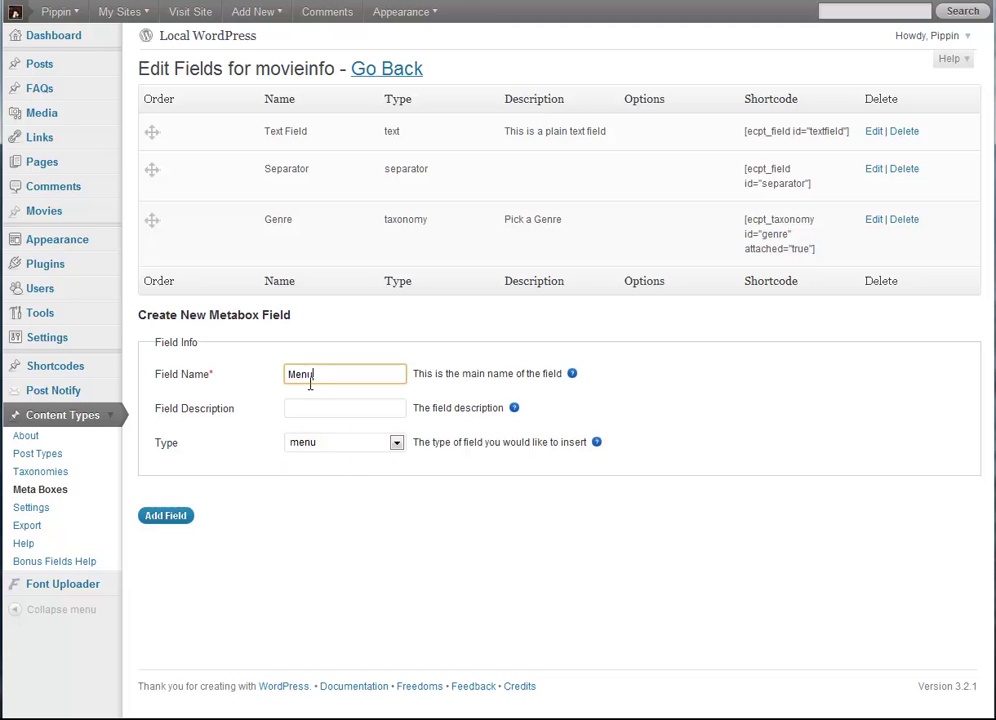
{"action": "key", "text": "Tab"}
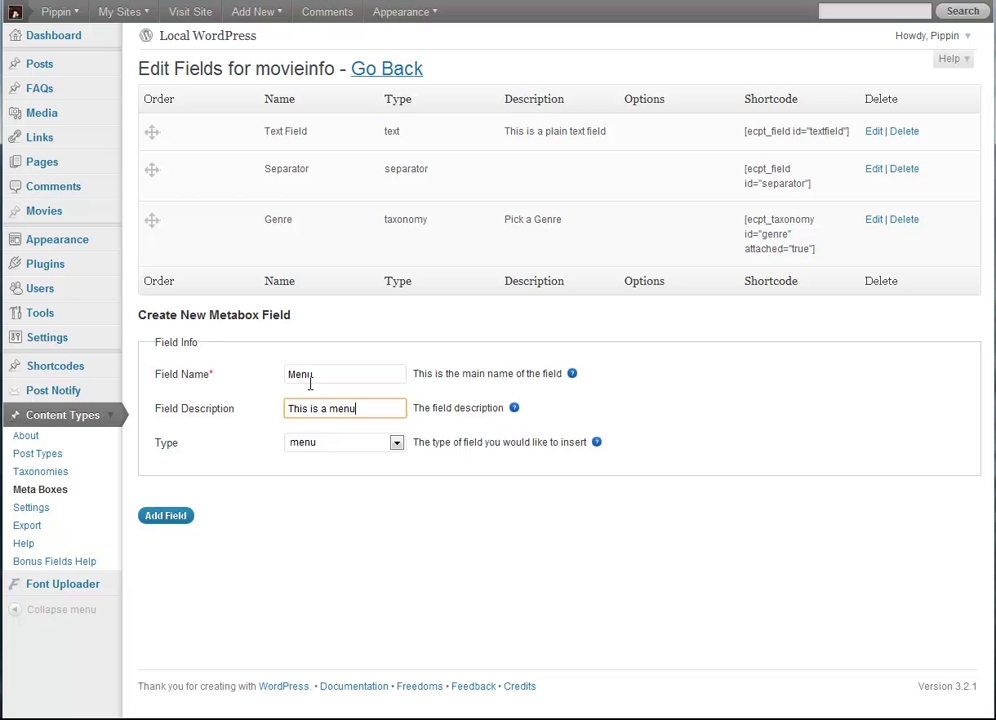
{"action": "left_click", "coordinate": [166, 517]}
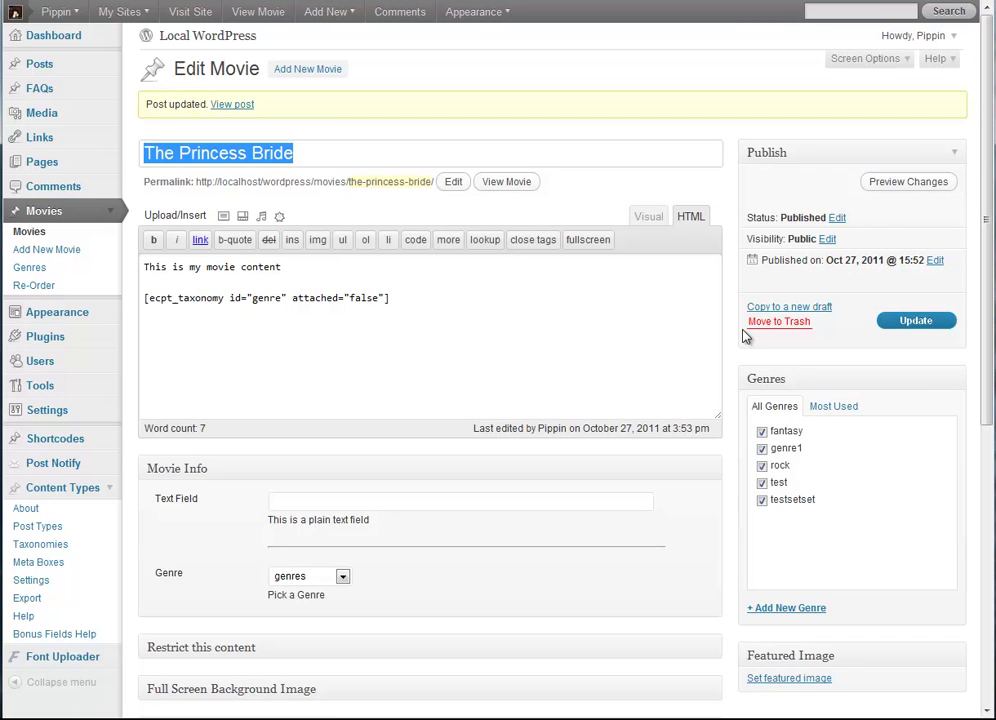
Step: Reload the movie editor and keep its Menu field set to main nav
{"action": "key", "text": "ctrl+a"}
{"action": "key", "text": "F5"}
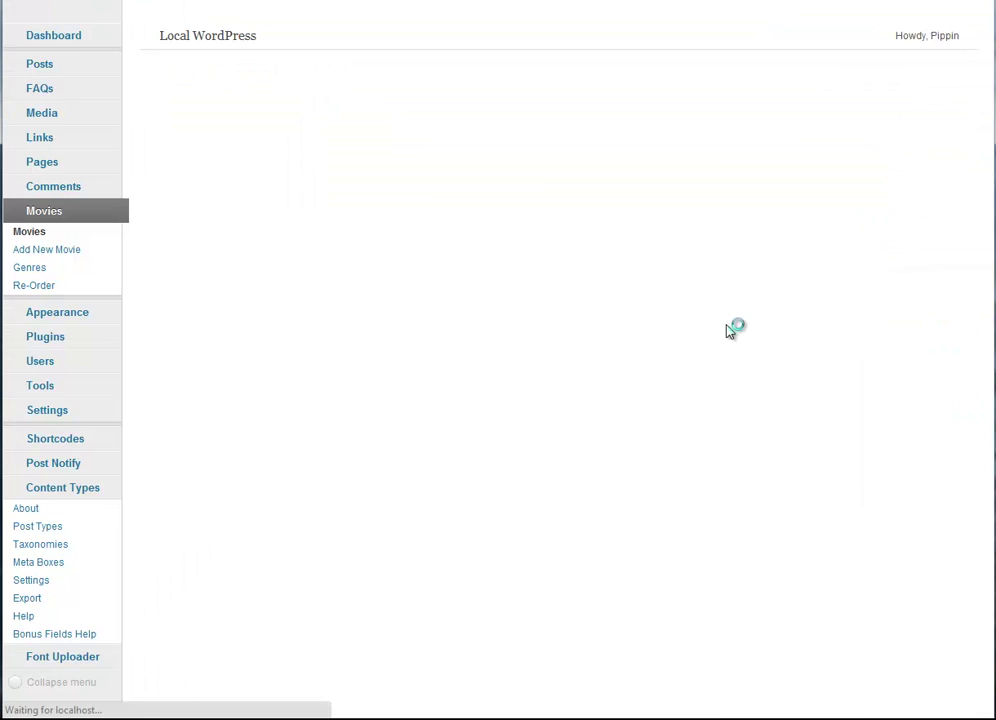
{"action": "scroll", "coordinate": [329, 525], "scroll_direction": "down", "scroll_amount": 3}
{"action": "left_click", "coordinate": [325, 463]}
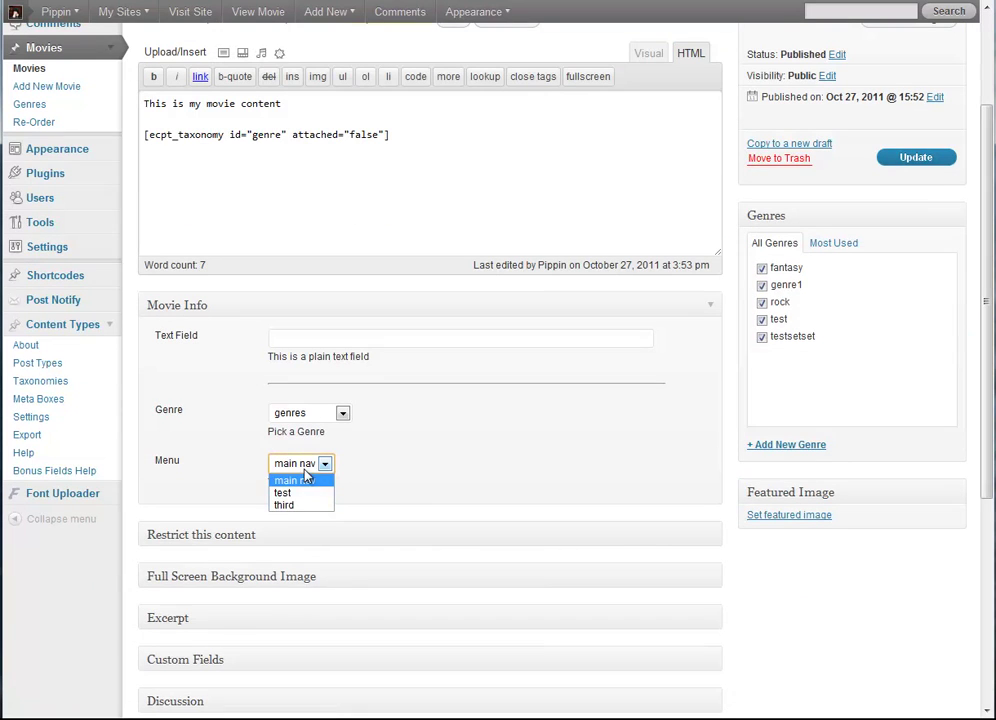
{"action": "left_click", "coordinate": [300, 480]}
Step: Replace the genre shortcode line with [ecpt_menu id="menu"] in the post content
{"action": "left_click", "coordinate": [622, 194]}
{"action": "key", "text": "ctrl+shift+Home"}
{"action": "key", "text": "shift+Down"}
{"action": "key", "text": "shift+Down"}
{"action": "key", "text": "BackSpace"}
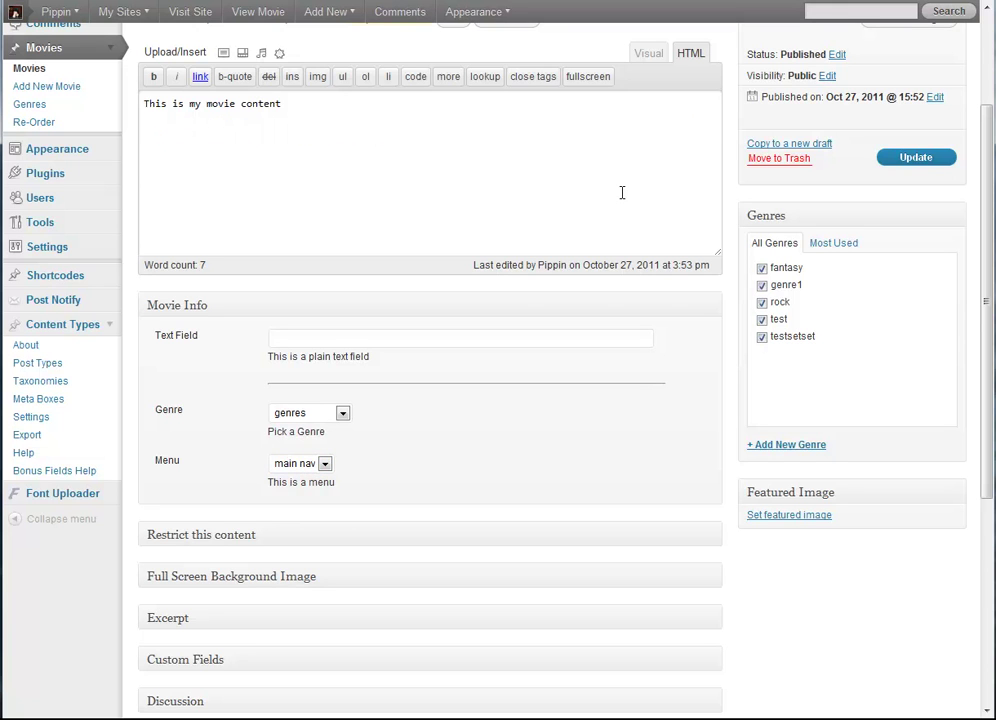
{"action": "type", "text": "[ecpt_menu id=\"me"}
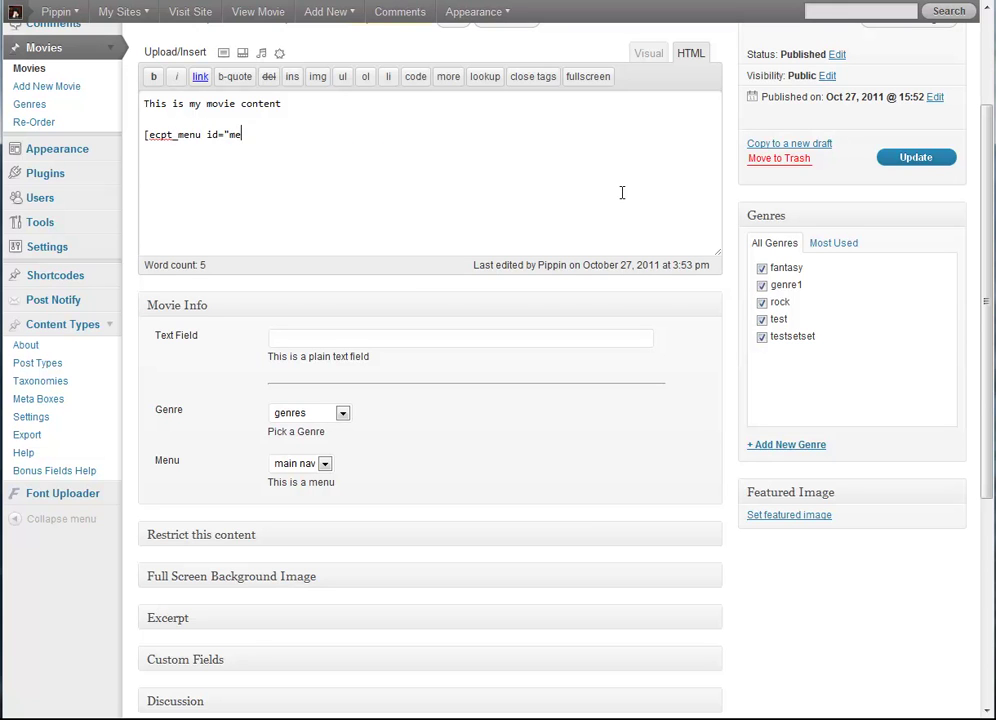
{"action": "type", "text": "u\""}
Step: Update the movie and reload the post on the site
{"action": "left_click", "coordinate": [933, 161]}
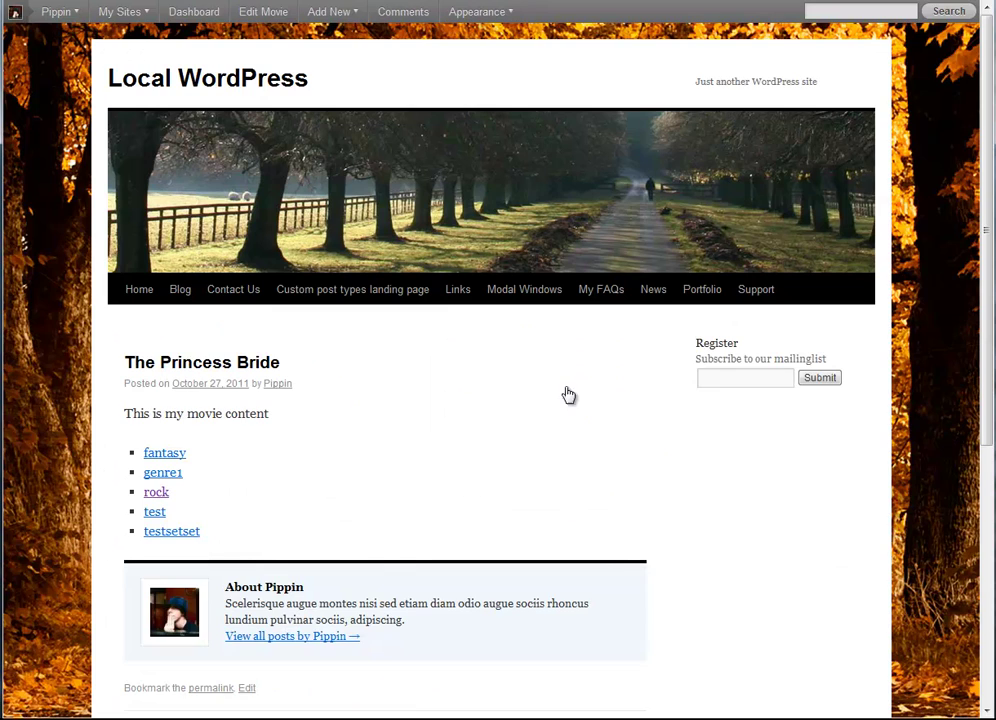
{"action": "key", "text": "F5"}
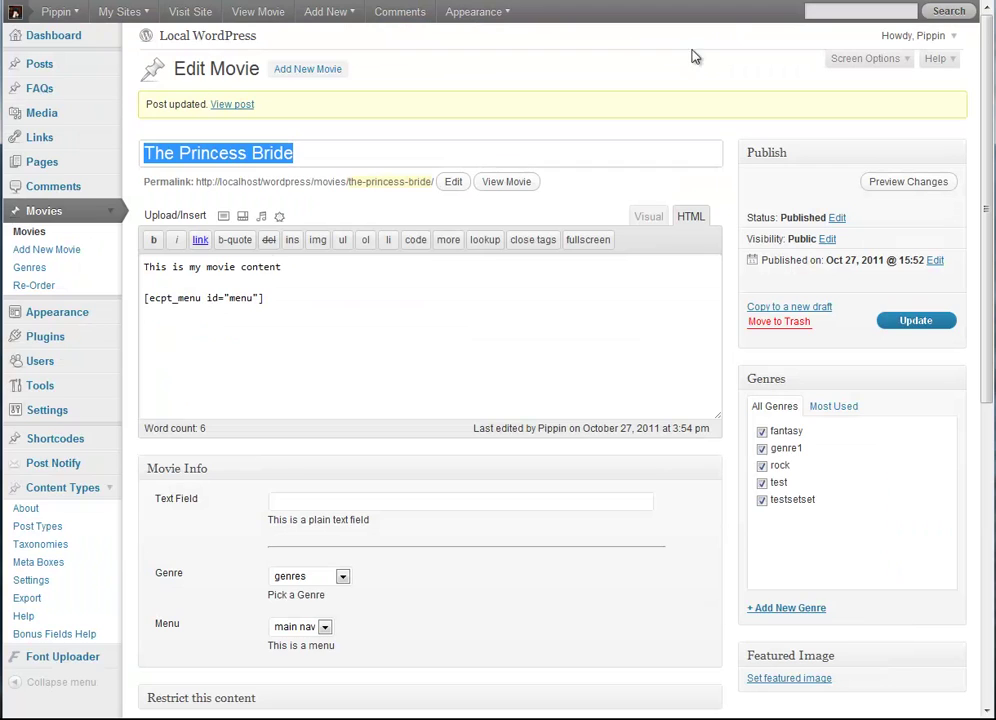
Step: In Appearance > Menus, drag test to the top of main nav, save, and reload
{"action": "left_click", "coordinate": [112, 313]}
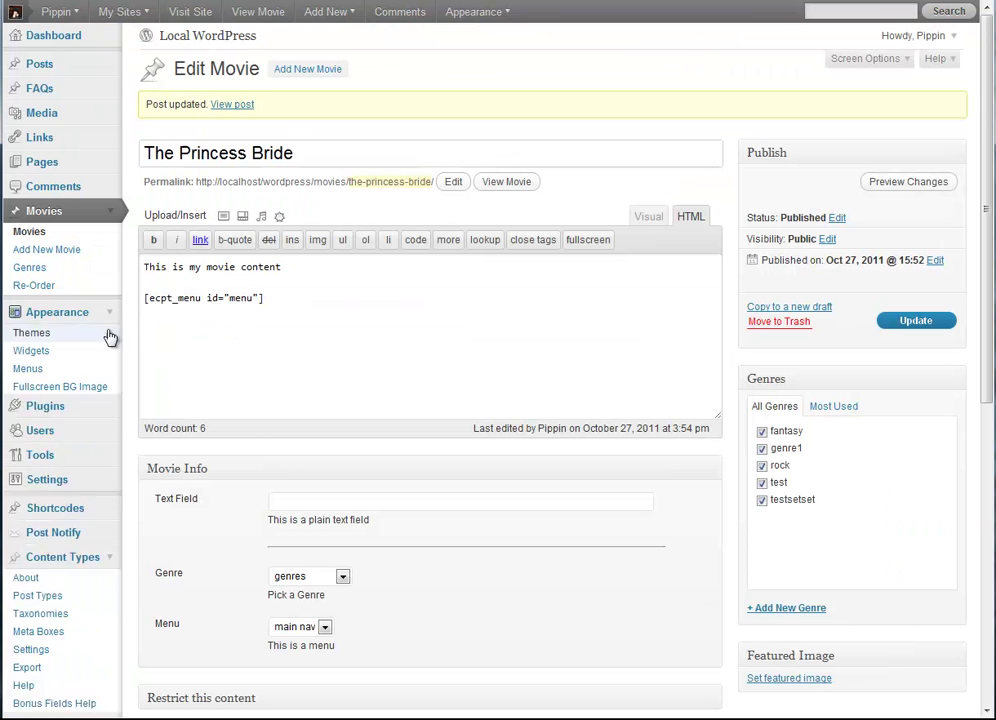
{"action": "left_click", "coordinate": [28, 368]}
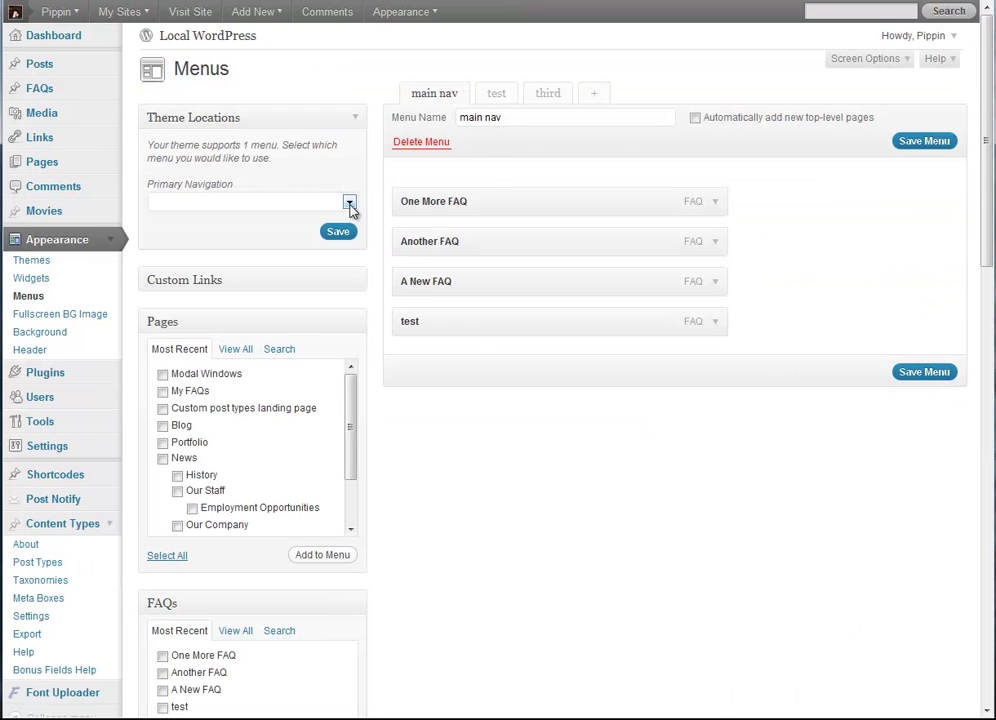
{"action": "left_click_drag", "start_coordinate": [494, 236], "coordinate": [490, 205]}
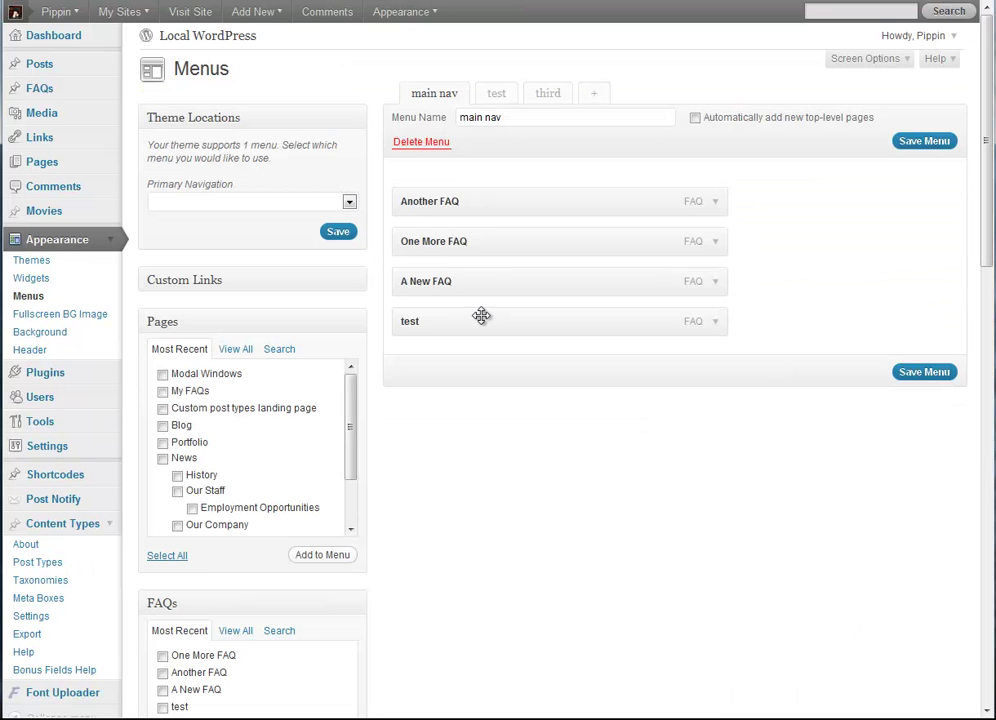
{"action": "left_click_drag", "start_coordinate": [480, 316], "coordinate": [481, 190]}
{"action": "left_click", "coordinate": [924, 140]}
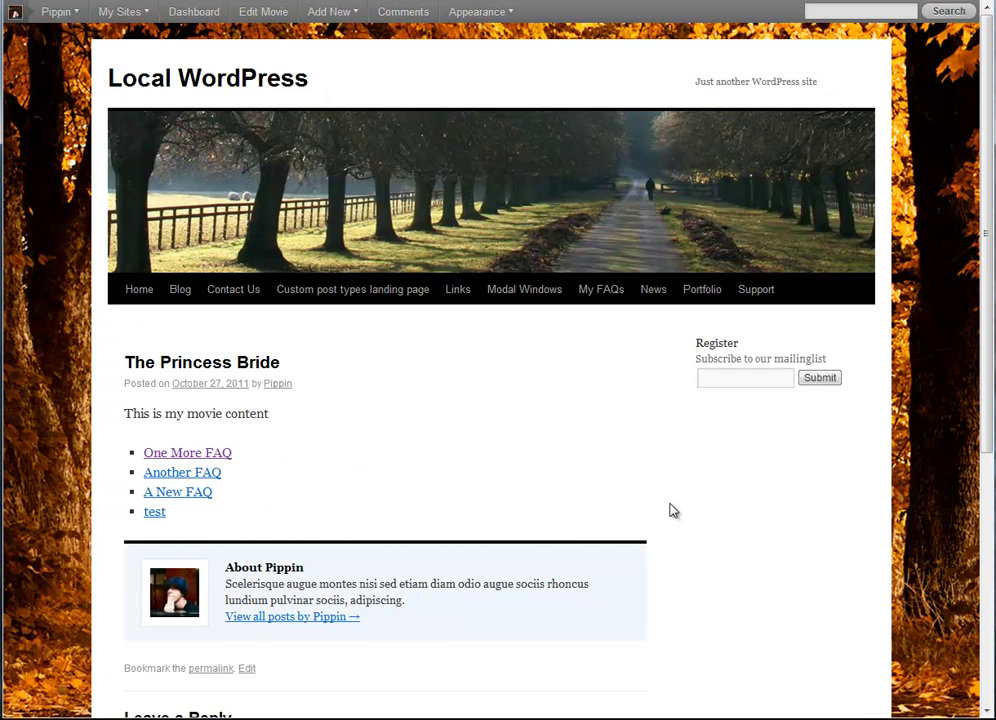
{"action": "key", "text": "F5"}
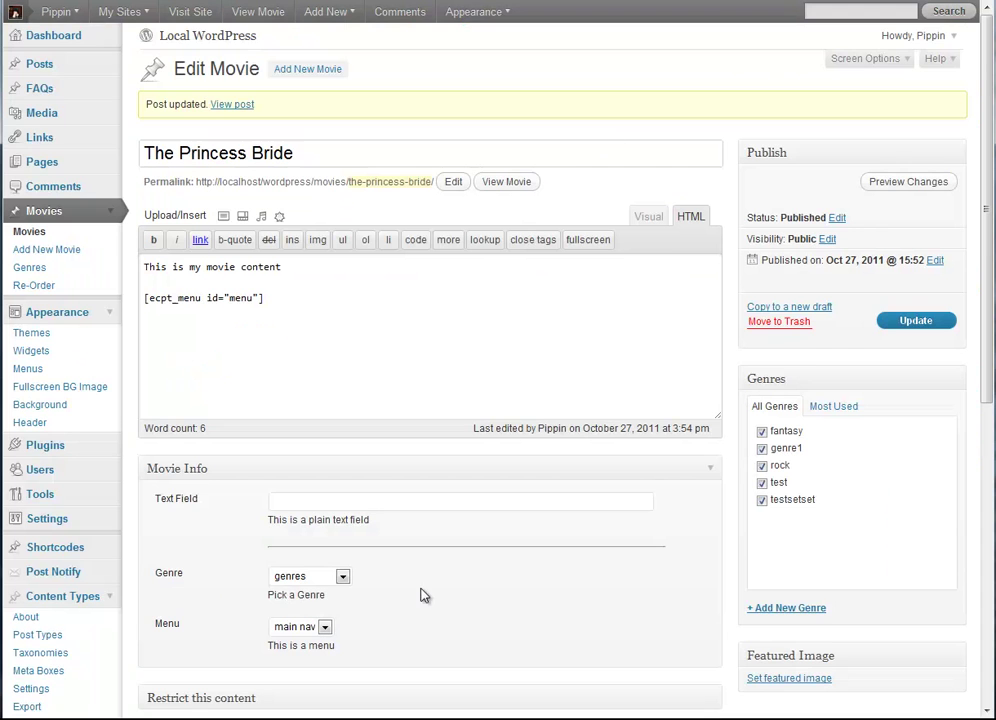
Step: Set the movie's Menu field to test and update the movie
{"action": "scroll", "coordinate": [296, 625], "scroll_direction": "down", "scroll_amount": 3}
{"action": "left_click", "coordinate": [313, 465]}
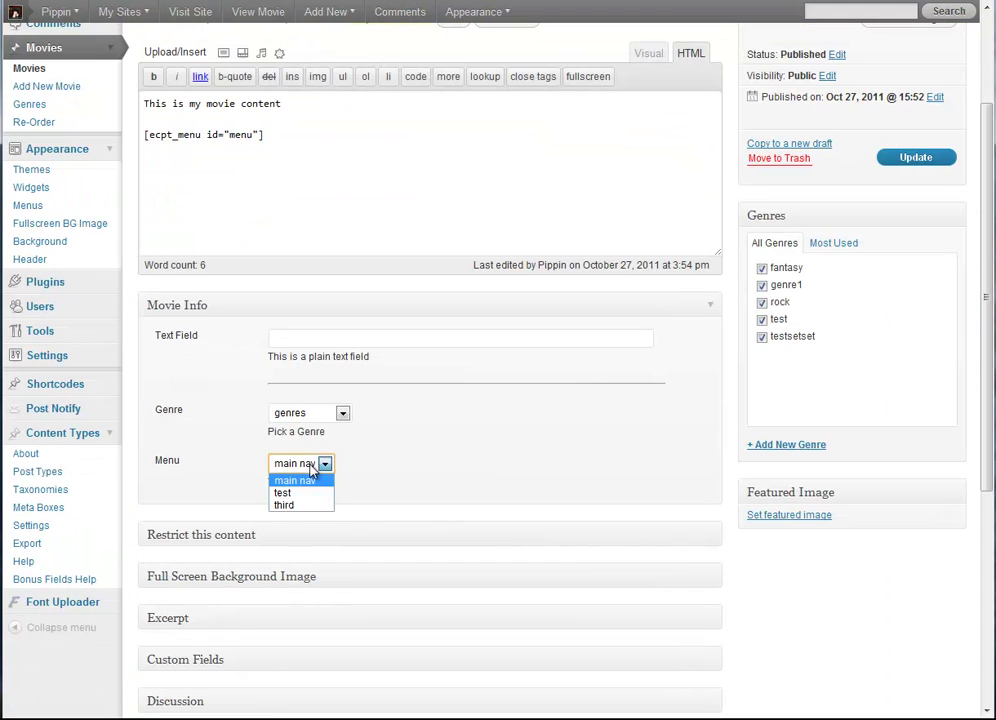
{"action": "left_click", "coordinate": [292, 493]}
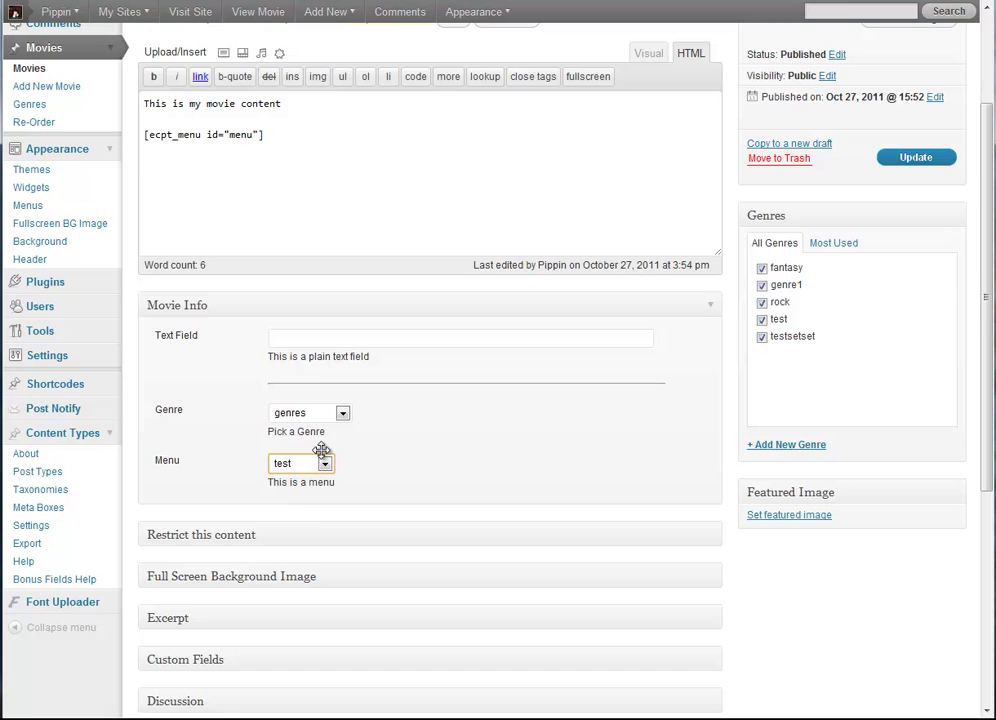
{"action": "left_click", "coordinate": [898, 155]}
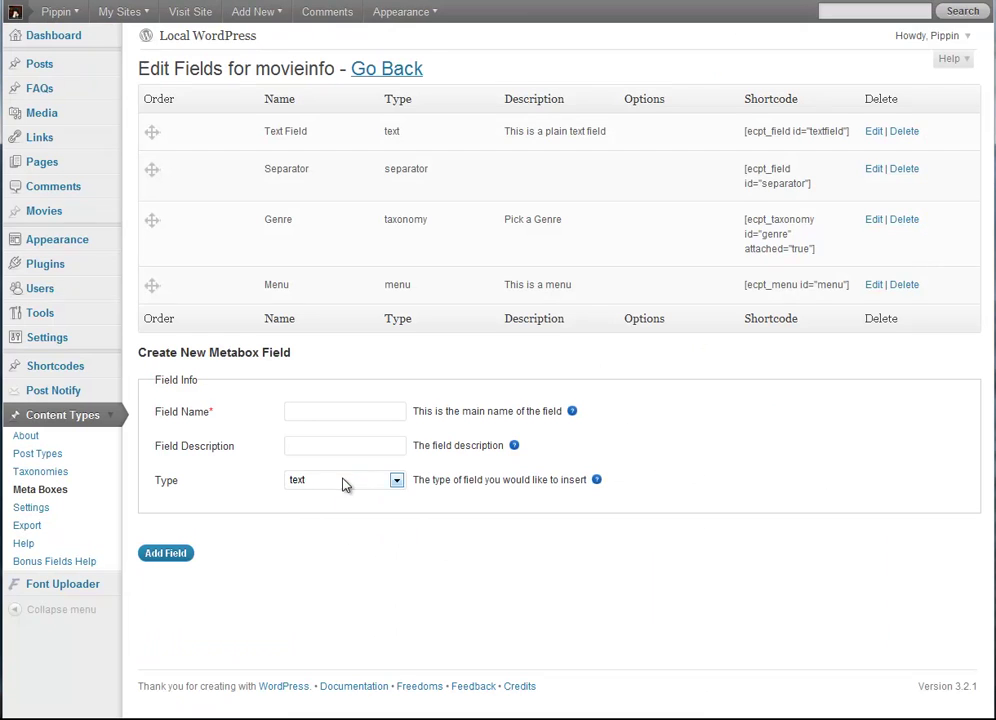
Step: Add a colorpicker-type field named Color, described 'Choose a color', to the movieinfo meta box
{"action": "left_click", "coordinate": [345, 480]}
{"action": "left_click", "coordinate": [338, 632]}
{"action": "left_click", "coordinate": [311, 409]}
{"action": "key", "text": "Tab"}
{"action": "type", "text": "C"}
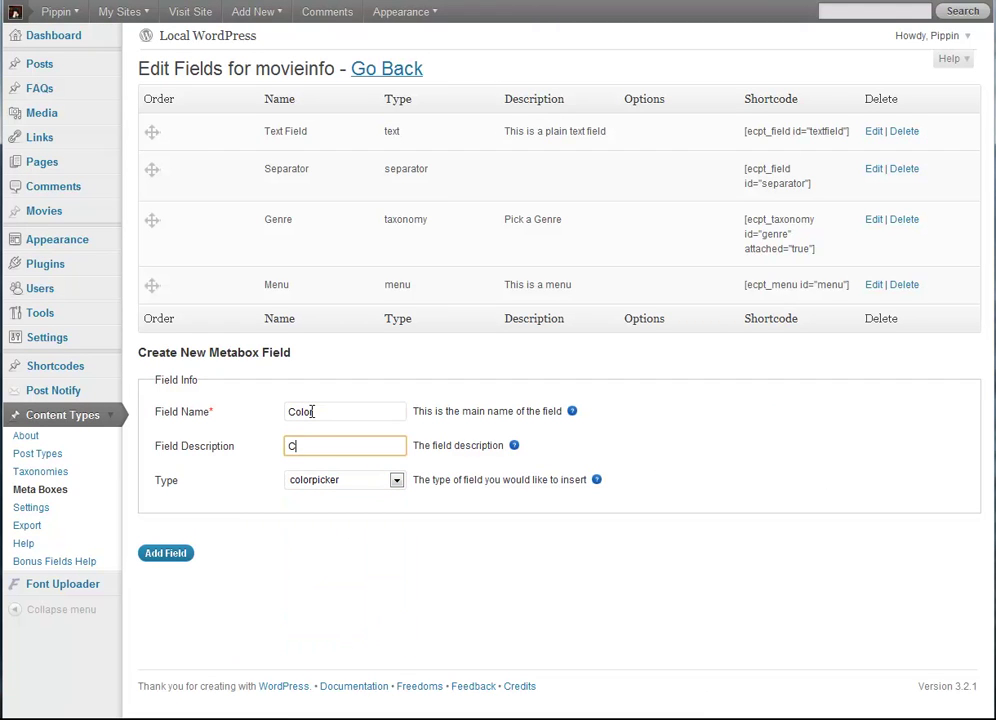
{"action": "type", "text": "hoose a color"}
{"action": "left_click", "coordinate": [190, 557]}
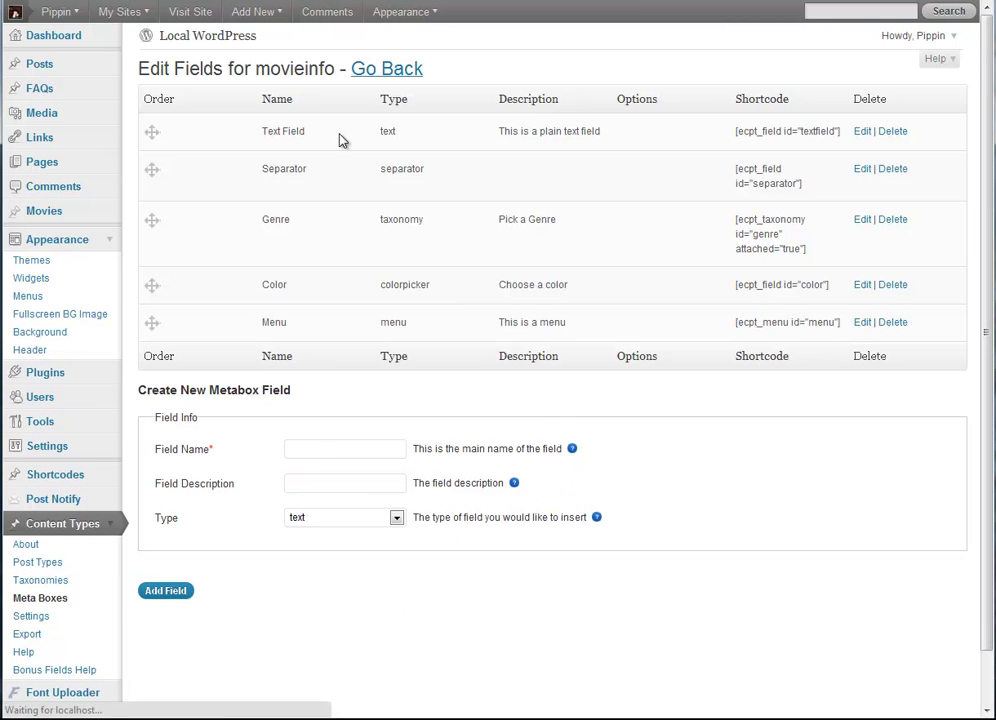
{"action": "key", "text": "ctrl+Tab"}
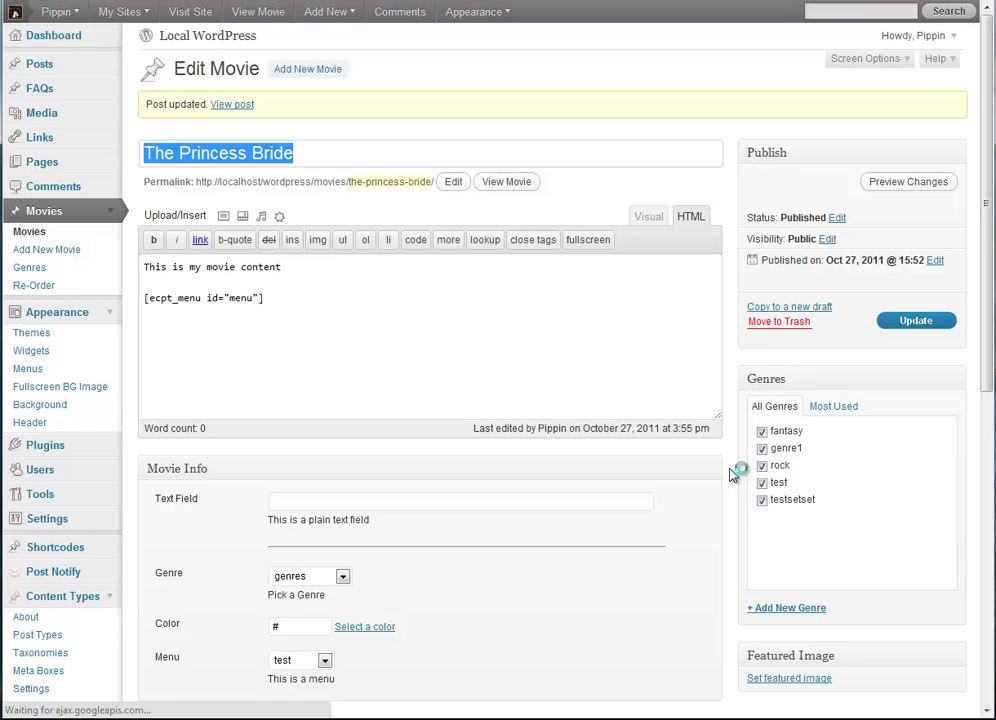
Step: Pick the blue colour #44bde4 in the movie's Color field and update the movie
{"action": "scroll", "coordinate": [733, 480], "scroll_direction": "down", "scroll_amount": 3}
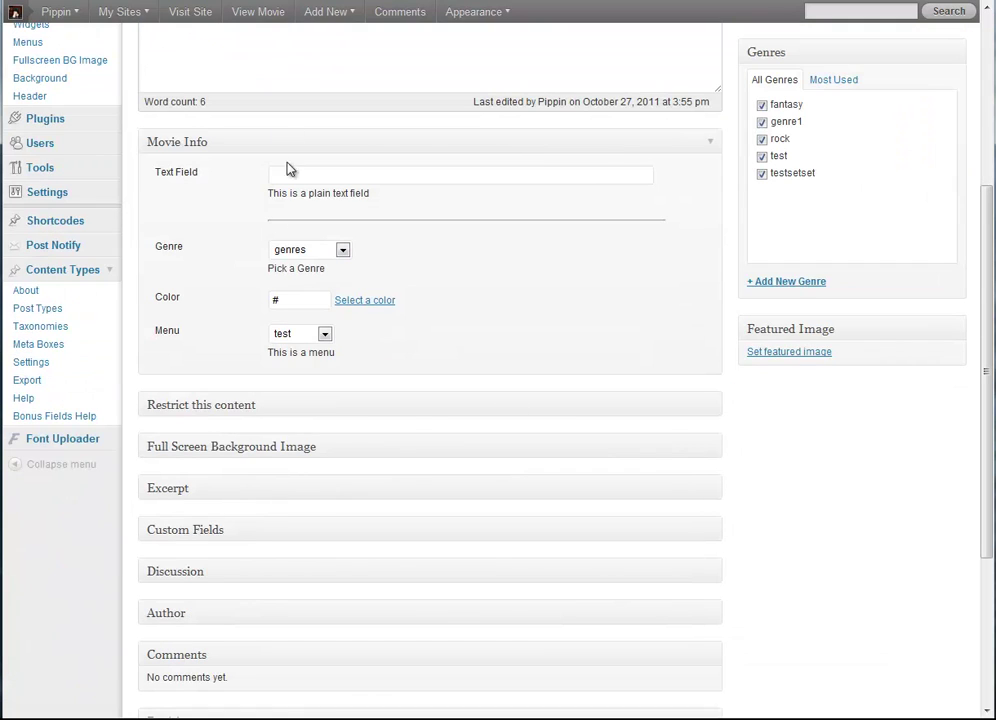
{"action": "left_click", "coordinate": [371, 300]}
{"action": "left_click", "coordinate": [342, 418]}
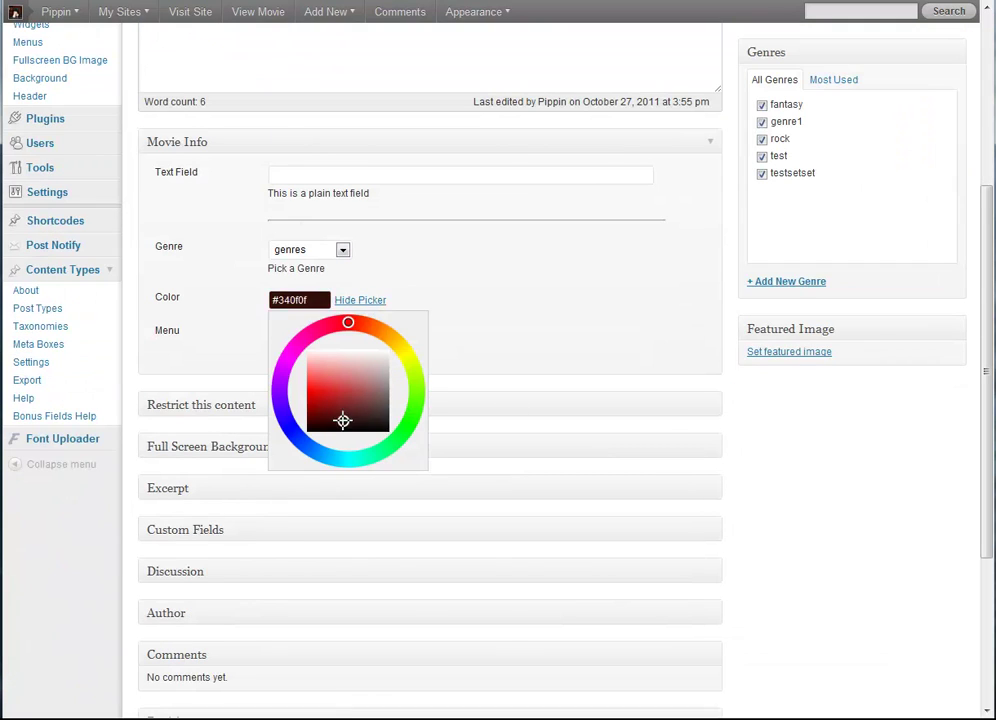
{"action": "left_click", "coordinate": [327, 384]}
{"action": "mouse_move", "coordinate": [290, 426]}
{"action": "left_mouse_down"}
{"action": "mouse_move", "coordinate": [333, 453]}
{"action": "mouse_move", "coordinate": [385, 438]}
{"action": "mouse_move", "coordinate": [371, 457]}
{"action": "mouse_move", "coordinate": [329, 456]}
{"action": "left_mouse_up"}
{"action": "left_click", "coordinate": [450, 296]}
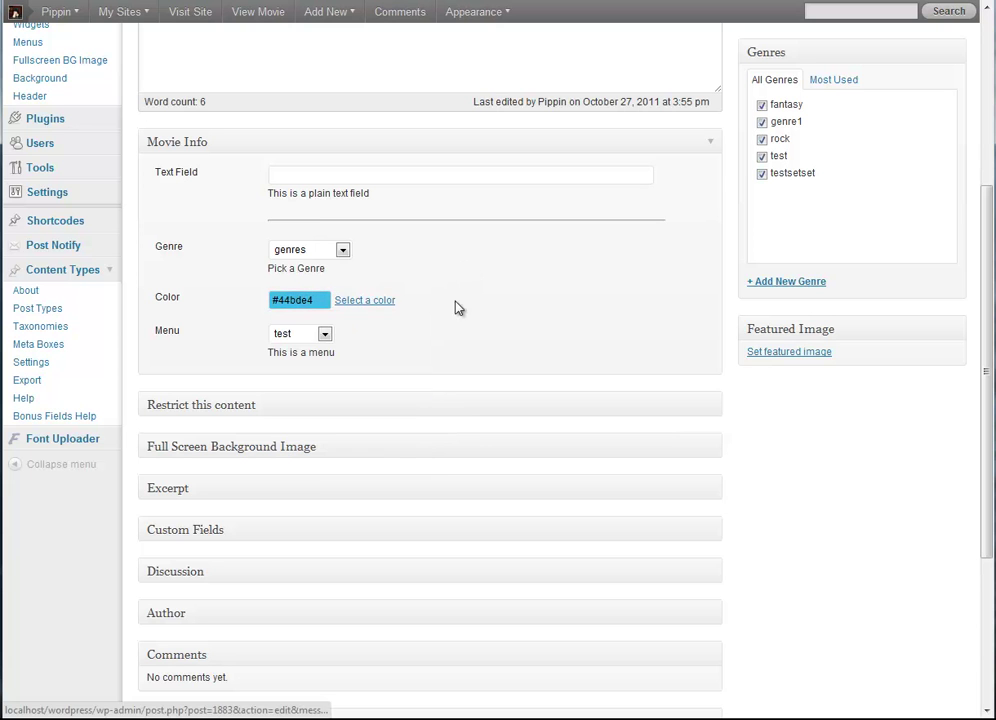
{"action": "left_click", "coordinate": [884, 321]}
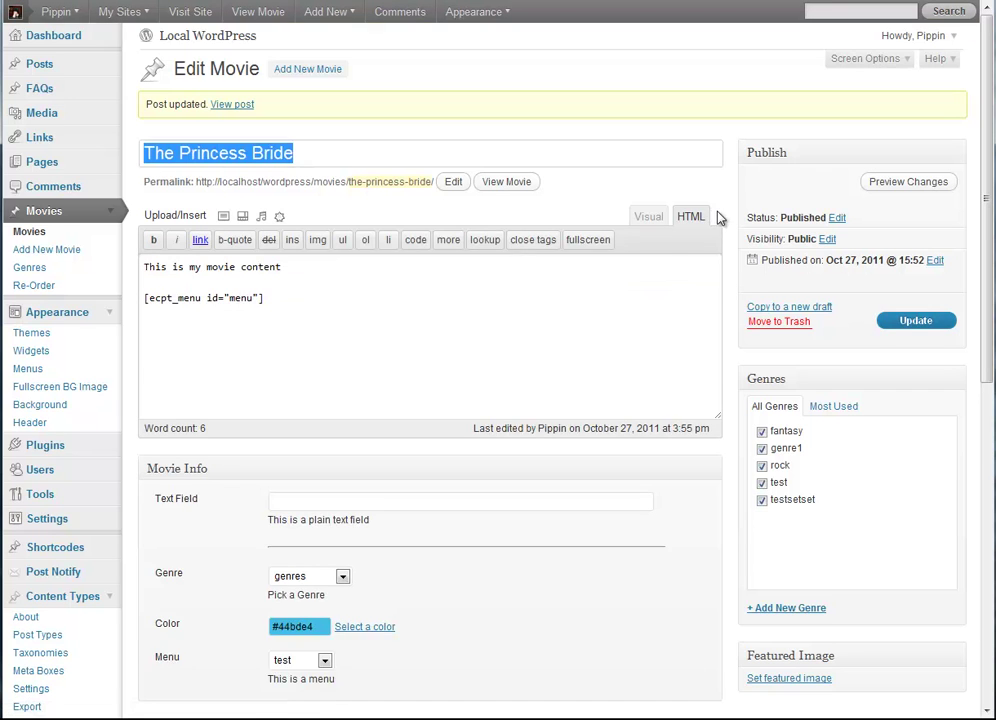
Step: Check that the Color field's saved hex value is #44bde4
{"action": "scroll", "coordinate": [720, 220], "scroll_direction": "down", "scroll_amount": 2}
{"action": "scroll", "coordinate": [726, 220], "scroll_direction": "up", "scroll_amount": 1}
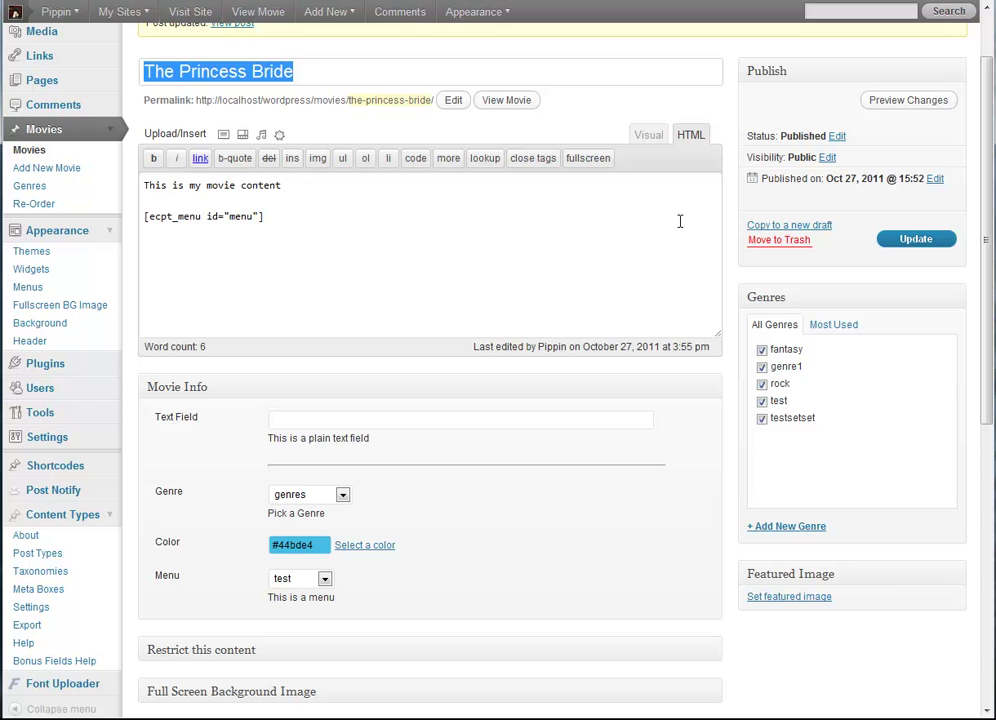
{"action": "left_click", "coordinate": [727, 245]}
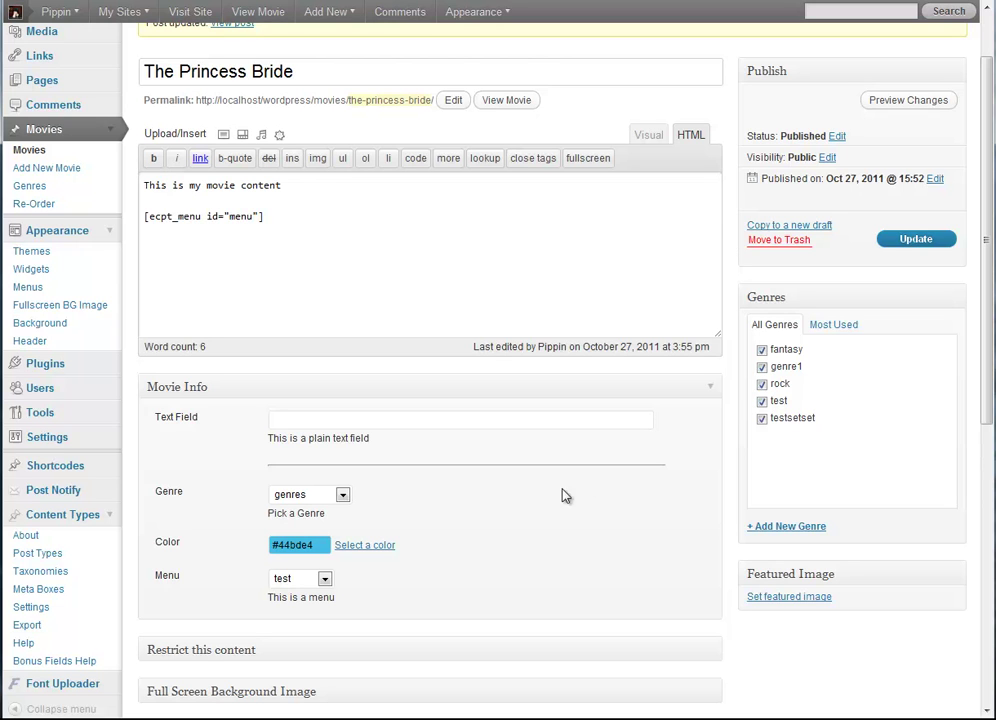
{"action": "left_click", "coordinate": [306, 547]}
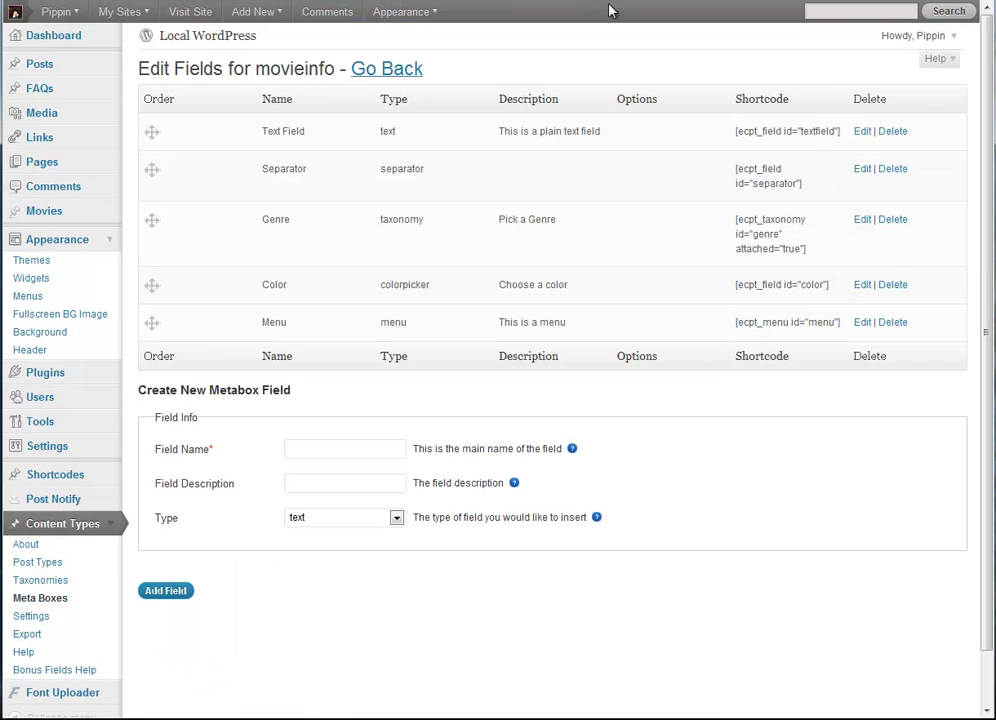
Step: Add a map-type Google Map field described 'Enter your address' to the movieinfo meta box
{"action": "left_click", "coordinate": [345, 518]}
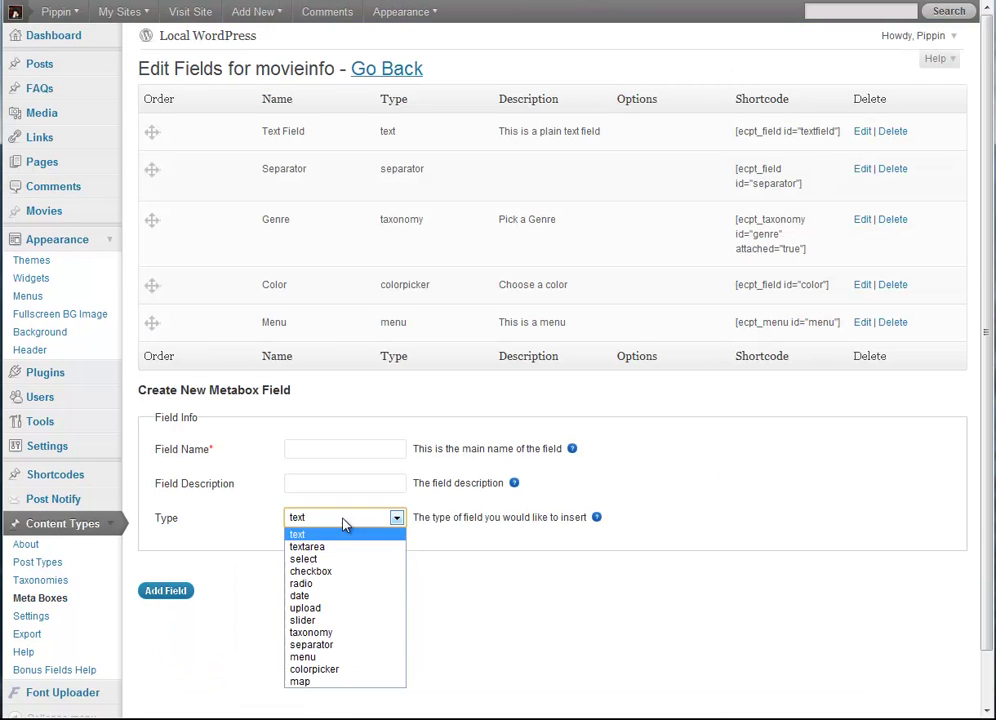
{"action": "left_click", "coordinate": [312, 683]}
{"action": "left_click", "coordinate": [319, 452]}
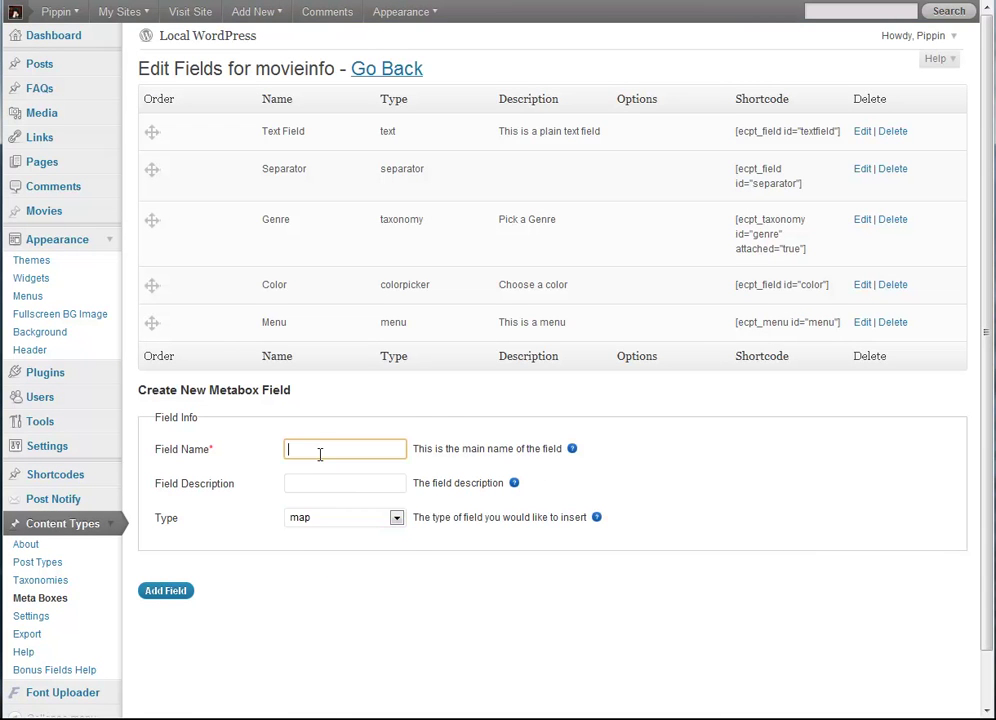
{"action": "type", "text": "GoogleMp"}
{"action": "type", "text": "p"}
{"action": "key", "text": "Tab"}
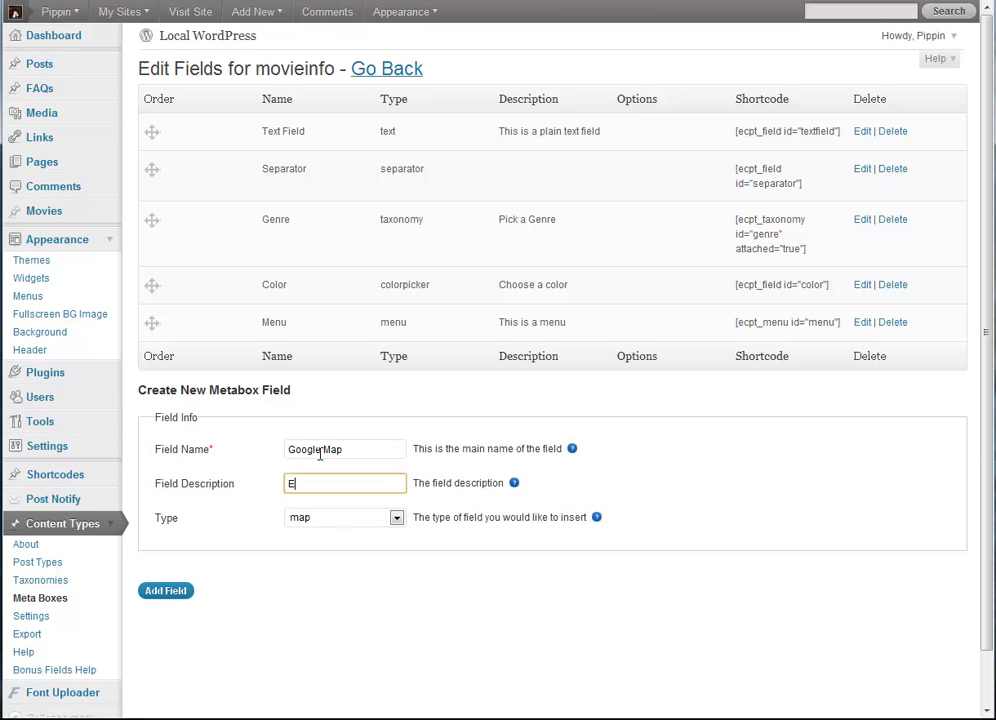
{"action": "type", "text": "Enter your address"}
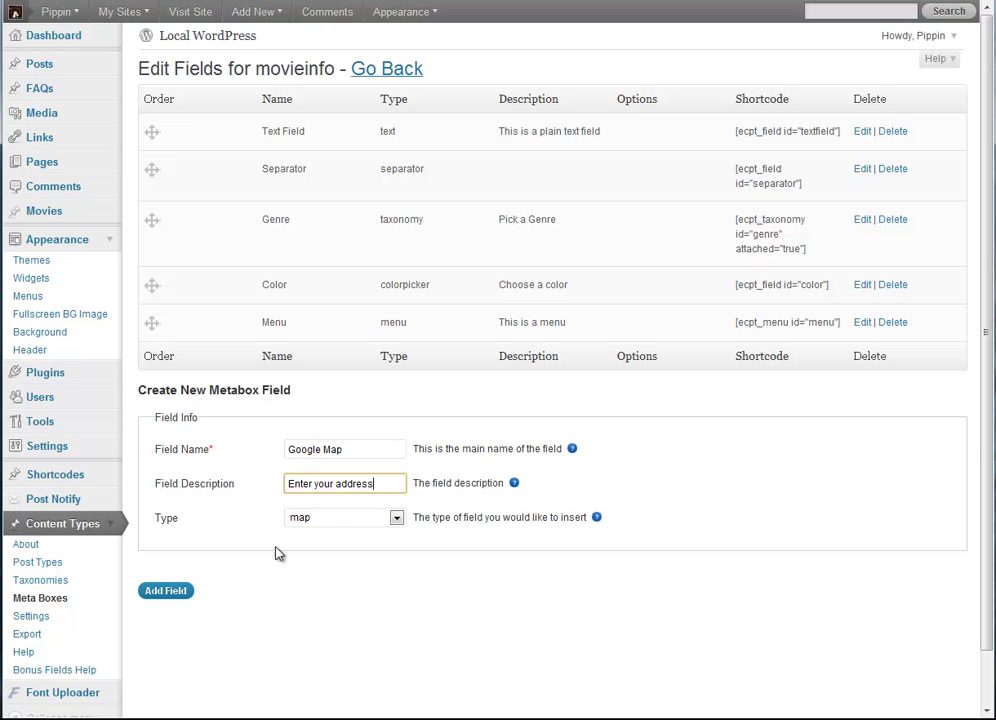
{"action": "left_click", "coordinate": [165, 590]}
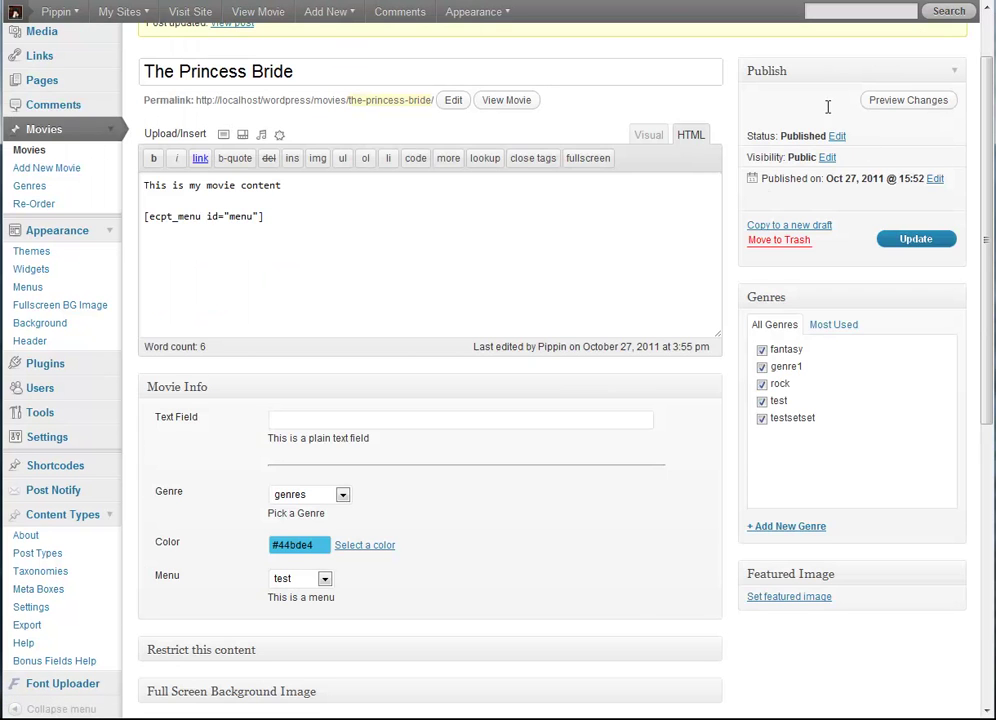
{"action": "key", "text": "F5"}
{"action": "scroll", "coordinate": [638, 545], "scroll_direction": "down", "scroll_amount": 3}
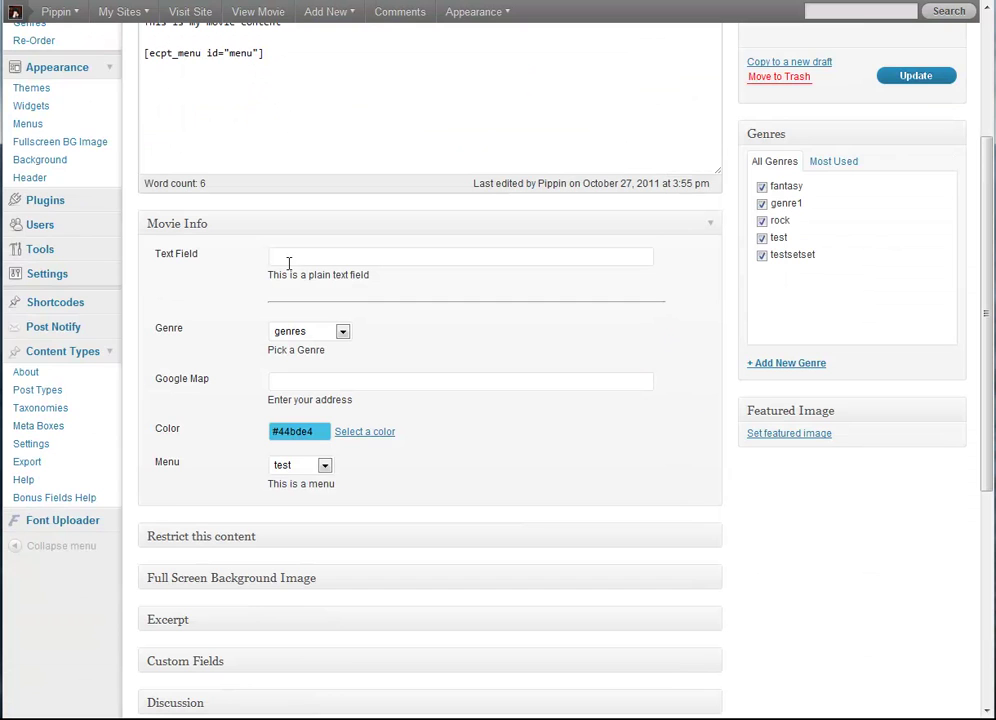
{"action": "left_click", "coordinate": [333, 381]}
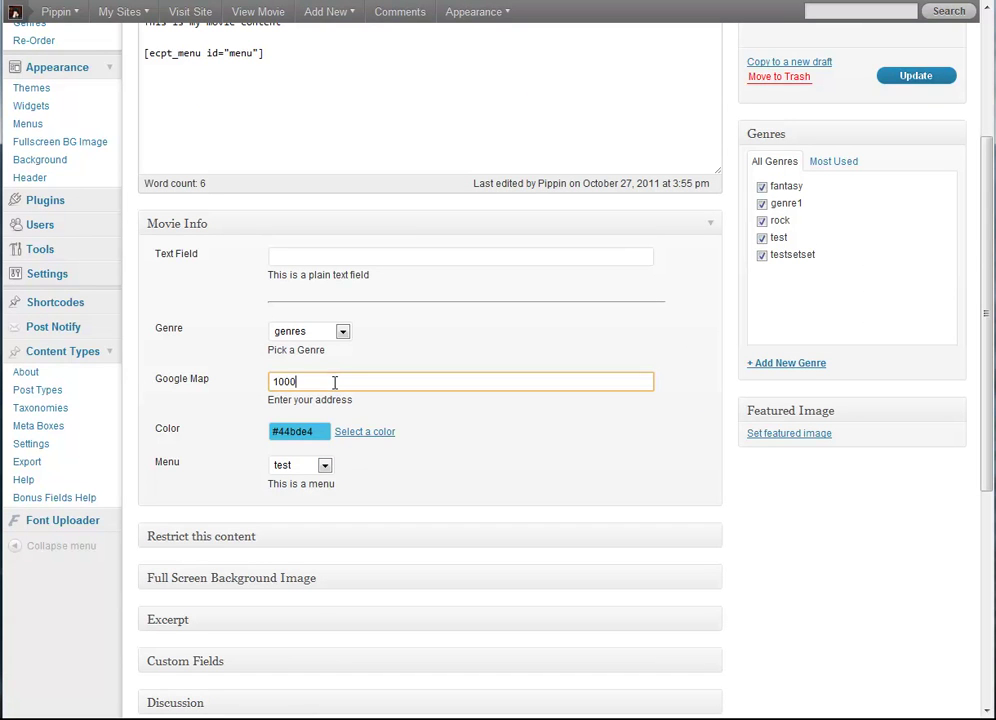
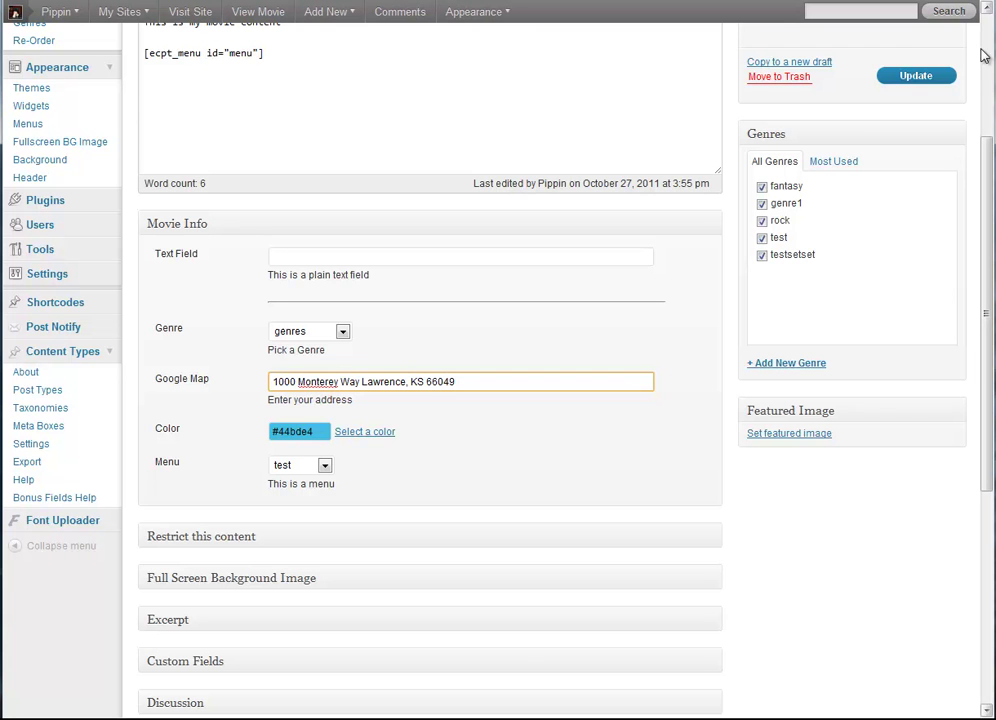
{"action": "left_click", "coordinate": [888, 77]}
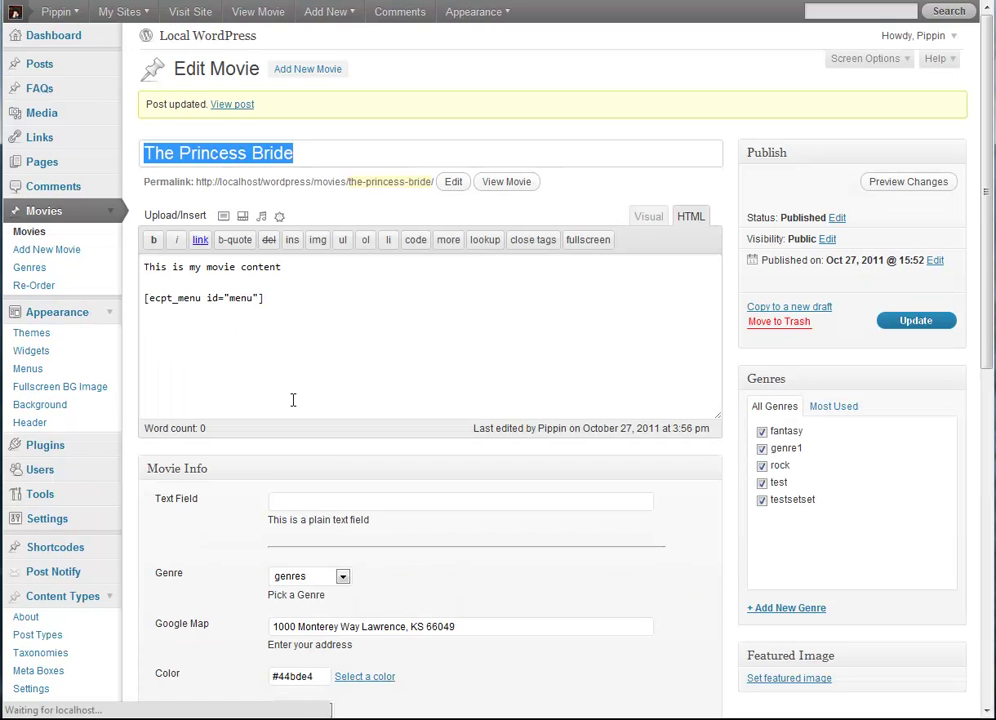
Step: Replace the menu shortcode in the content with [ecpt_map id="googlemap"]
{"action": "scroll", "coordinate": [260, 502], "scroll_direction": "down", "scroll_amount": 3}
{"action": "left_click_drag", "start_coordinate": [319, 156], "coordinate": [174, 132]}
{"action": "type", "text": "map"}
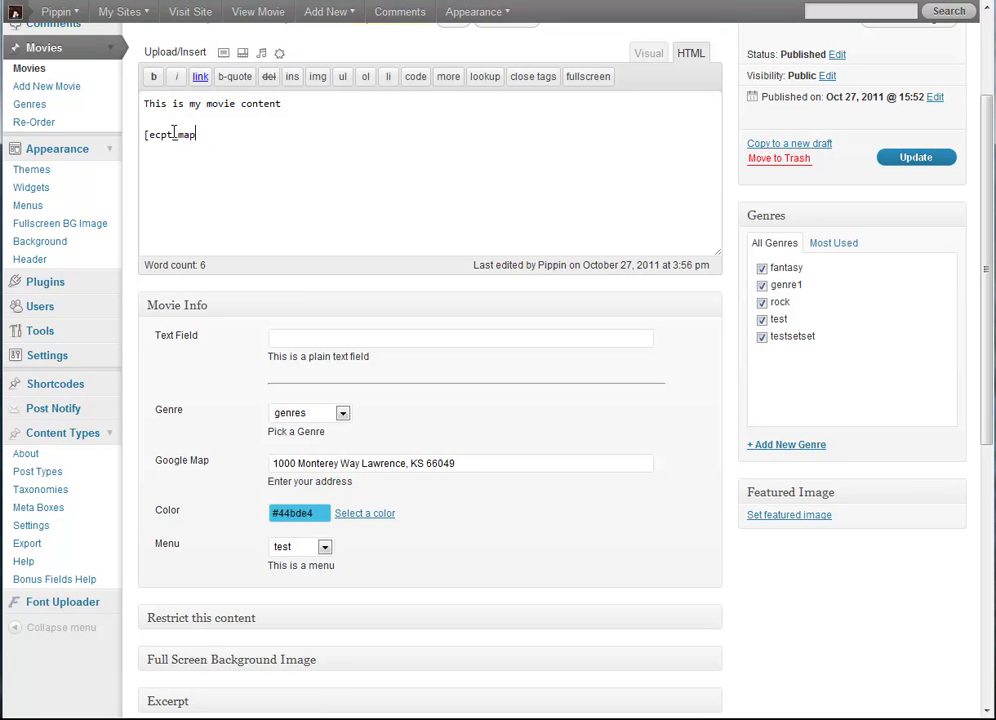
{"action": "type", "text": " id=\"googlemap\""}
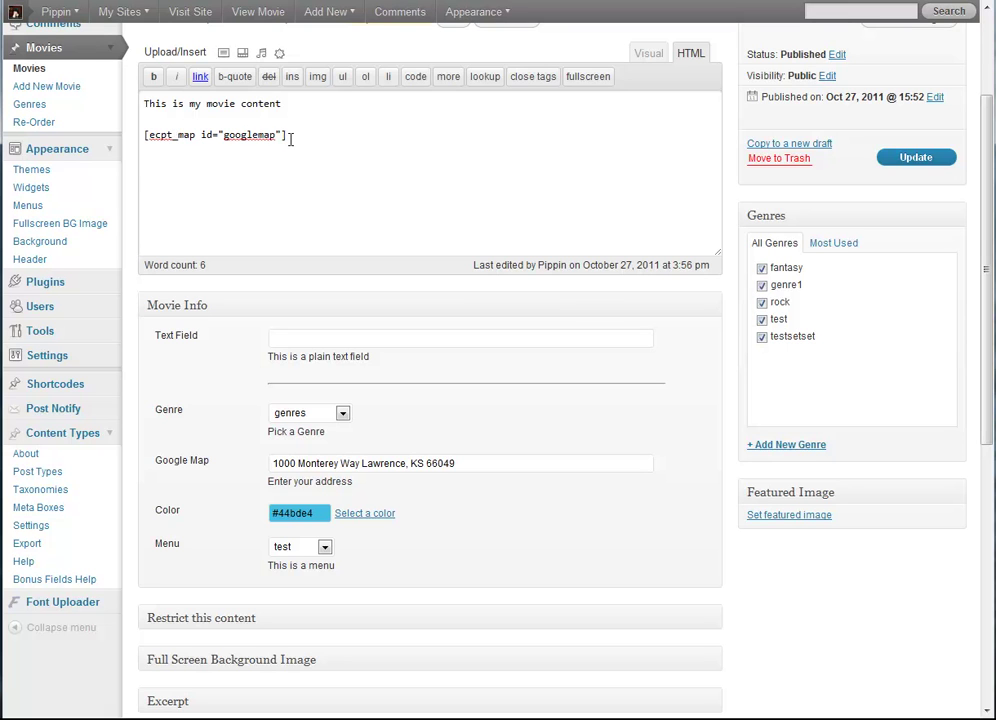
{"action": "double_click", "coordinate": [260, 134]}
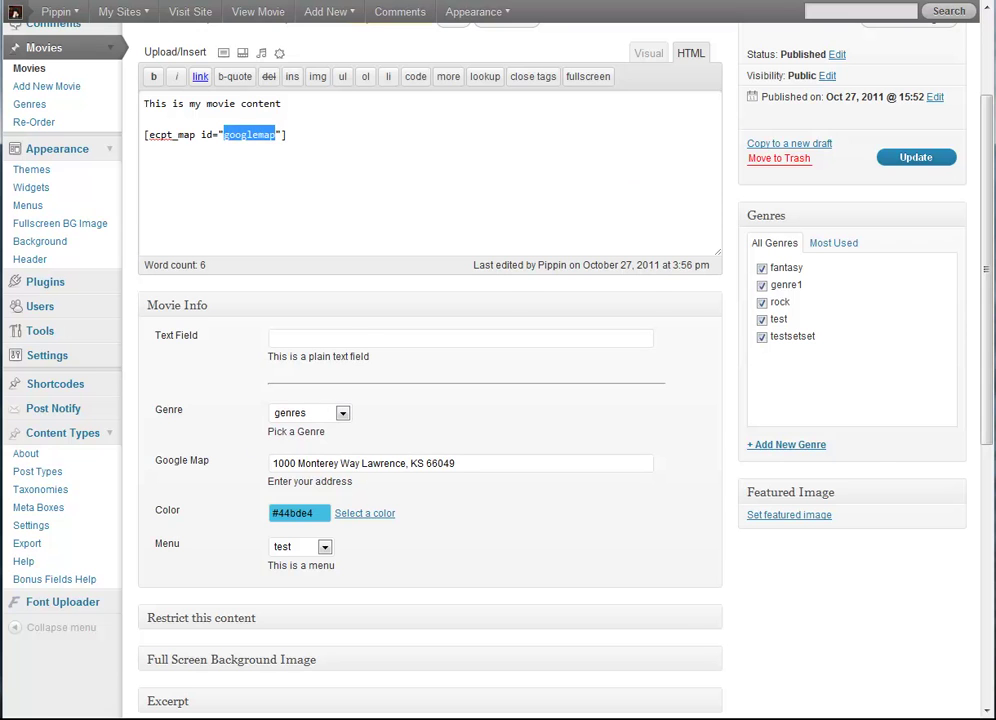
{"action": "key", "text": "ctrl+Tab"}
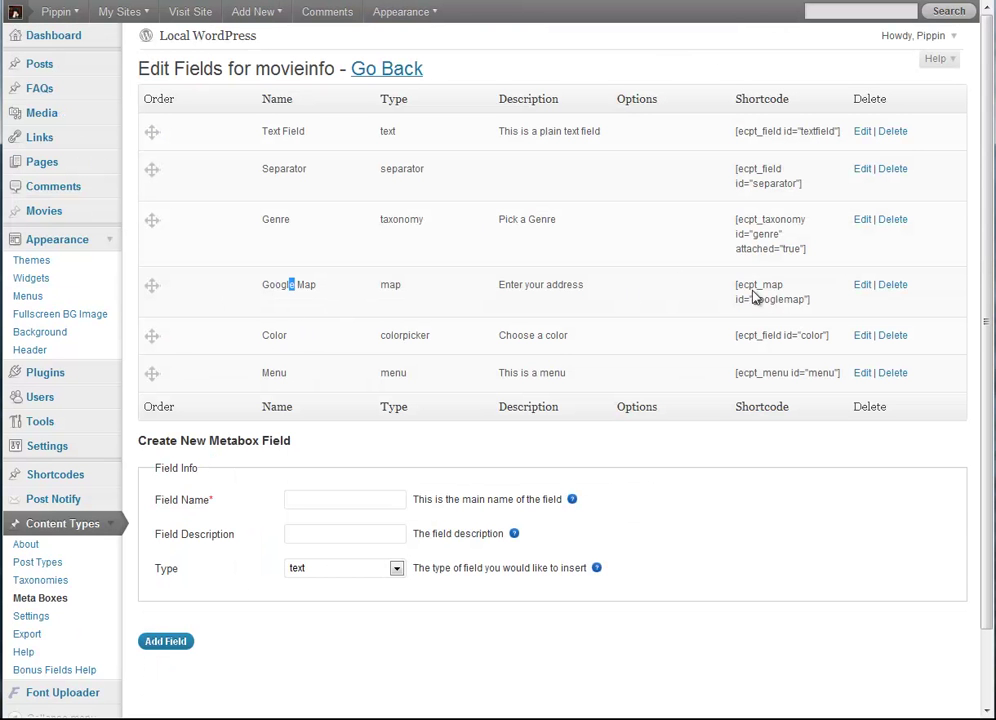
Step: Compare the Google Map field's shortcode with the Menu and Genre shortcodes in the field list
{"action": "left_click_drag", "start_coordinate": [806, 301], "coordinate": [738, 277]}
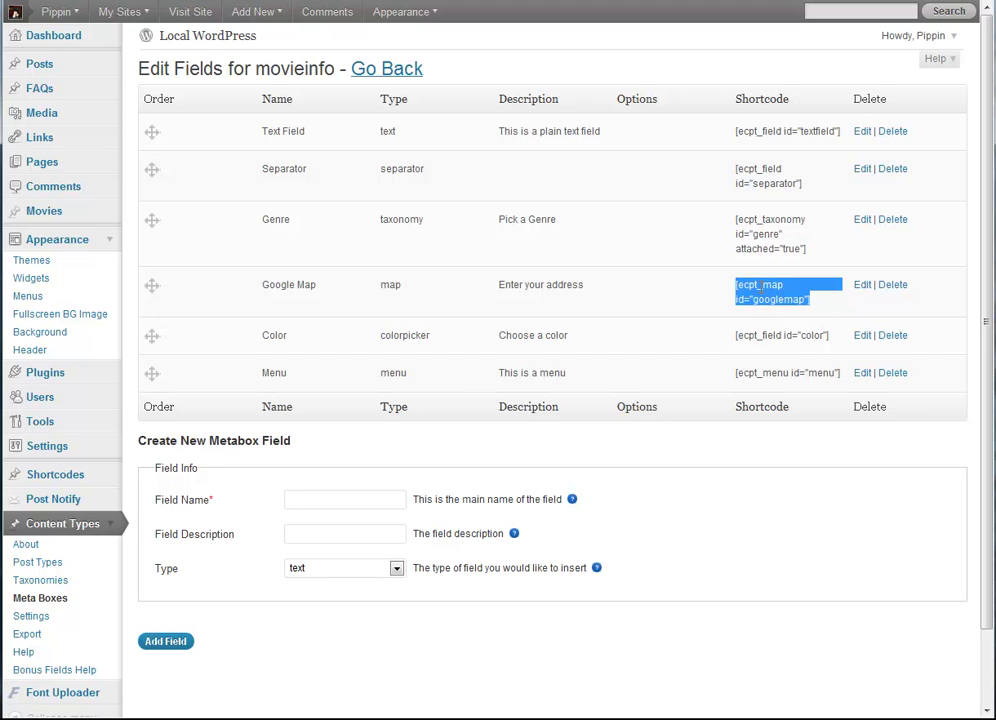
{"action": "left_click", "coordinate": [751, 288]}
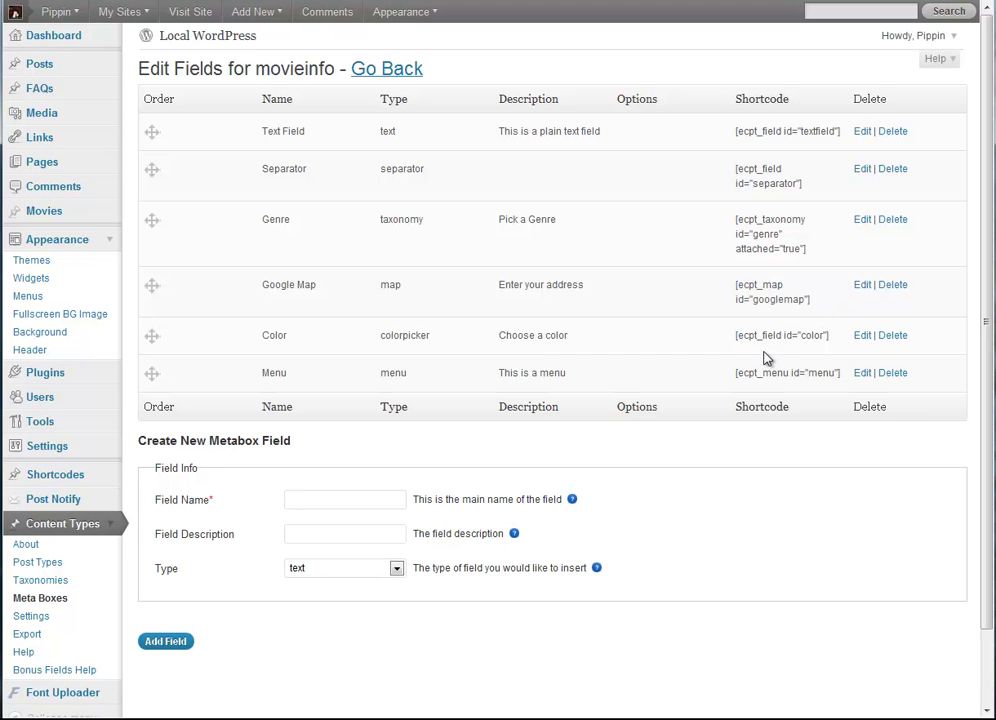
{"action": "triple_click", "coordinate": [794, 374]}
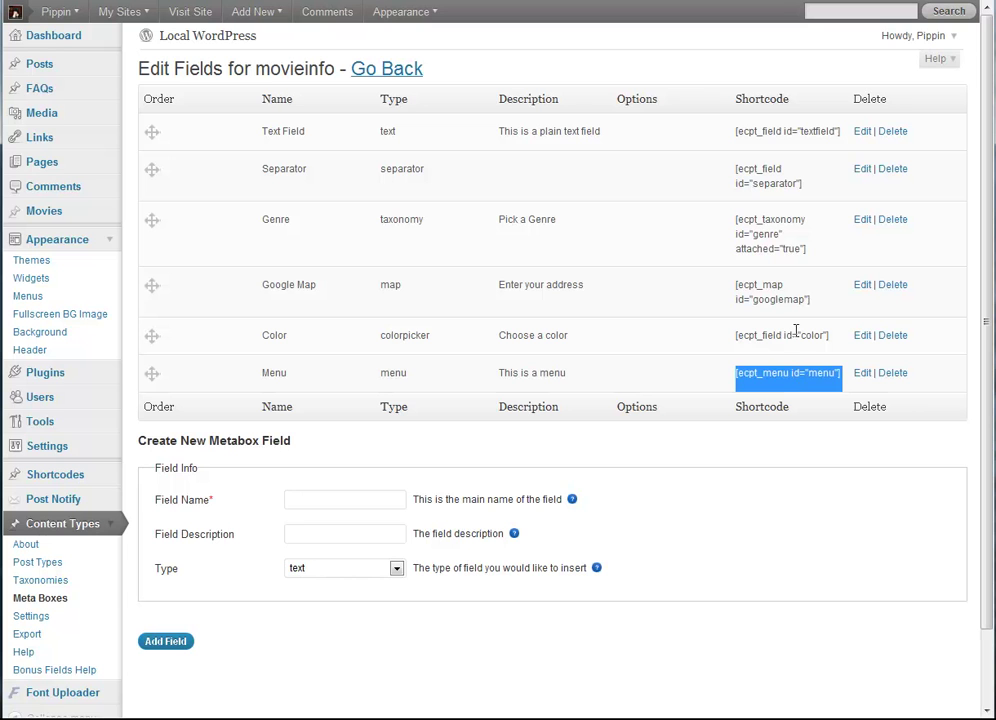
{"action": "triple_click", "coordinate": [764, 233]}
{"action": "left_click", "coordinate": [774, 298]}
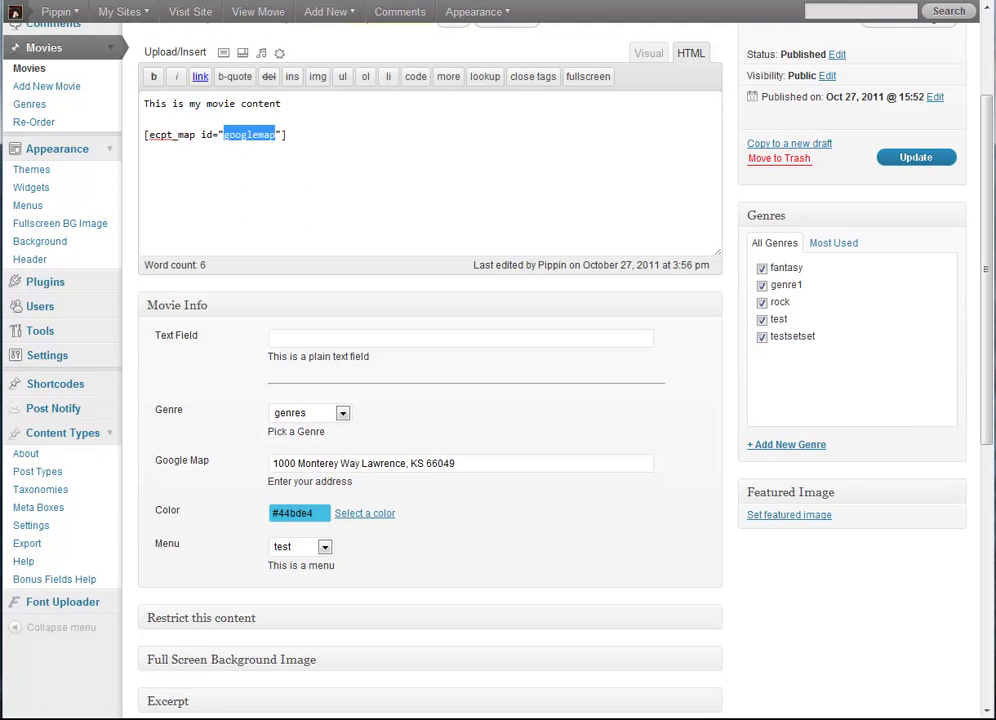
Step: Update the movie and view its page showing the Monterey Way Google map
{"action": "left_click", "coordinate": [915, 158]}
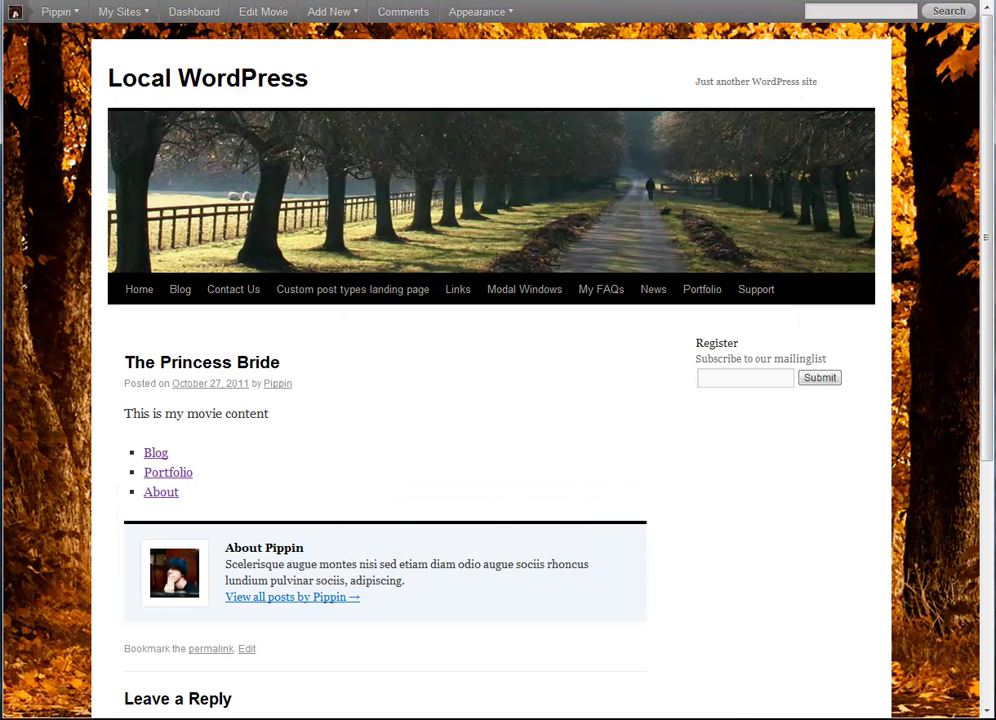
{"action": "key", "text": "F5"}
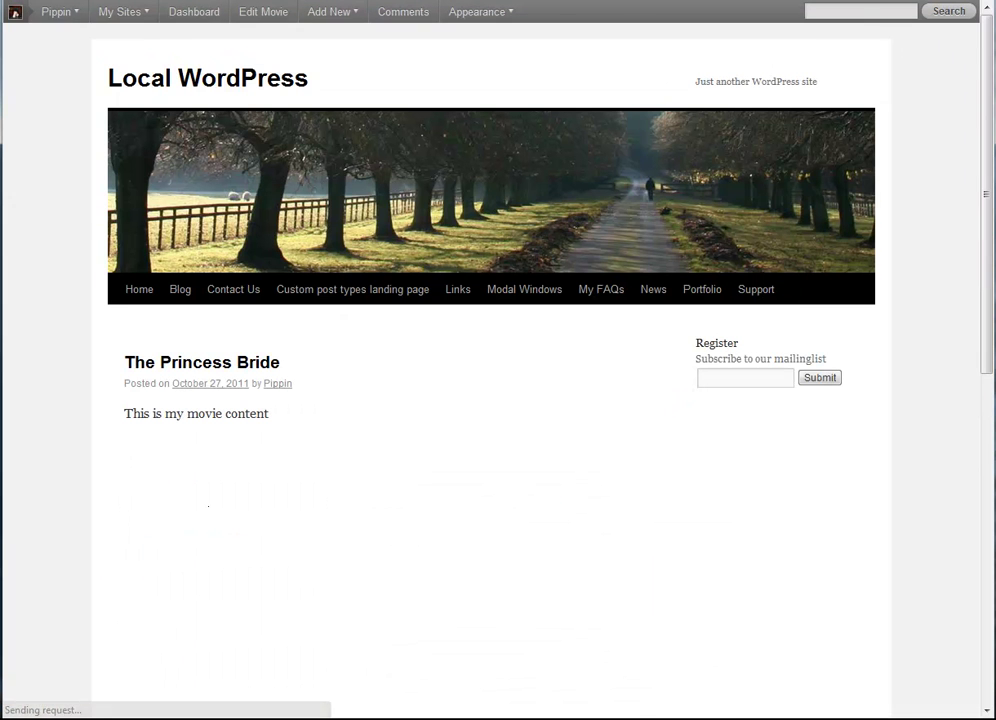
{"action": "scroll", "coordinate": [300, 430], "scroll_direction": "down", "scroll_amount": 5}
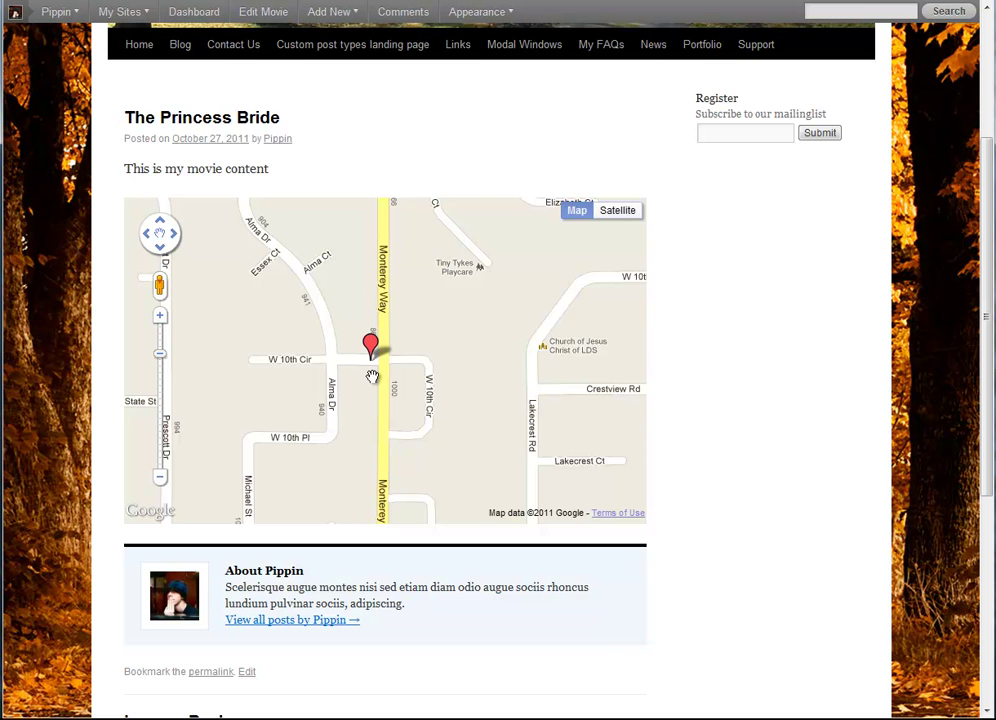
{"action": "mouse_move", "coordinate": [577, 211]}
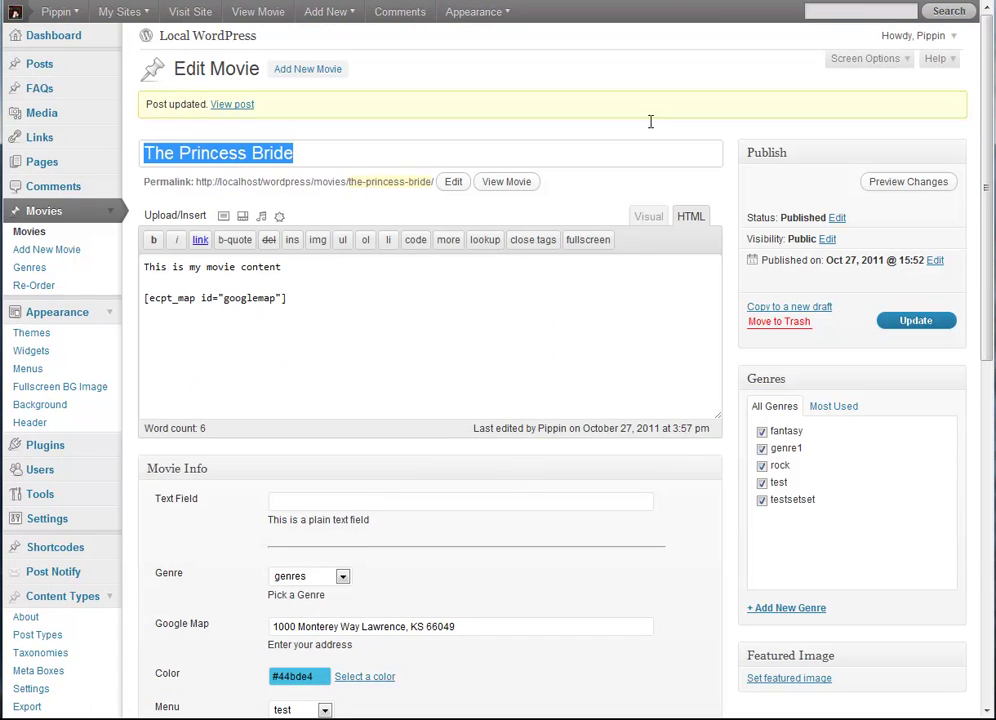
{"action": "scroll", "coordinate": [671, 522], "scroll_direction": "down", "scroll_amount": 3}
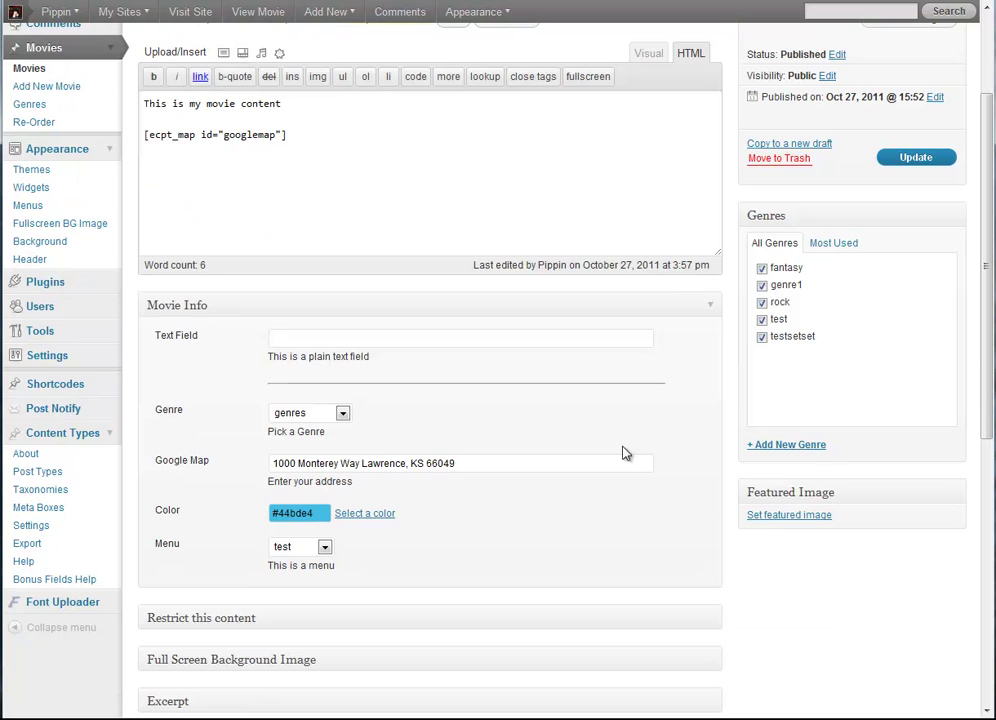
{"action": "scroll", "coordinate": [734, 394], "scroll_direction": "up", "scroll_amount": 3}
Step: Review the [ecpt_map id="googlemap"] shortcode line in the movie's content
{"action": "left_click_drag", "start_coordinate": [288, 300], "coordinate": [121, 301]}
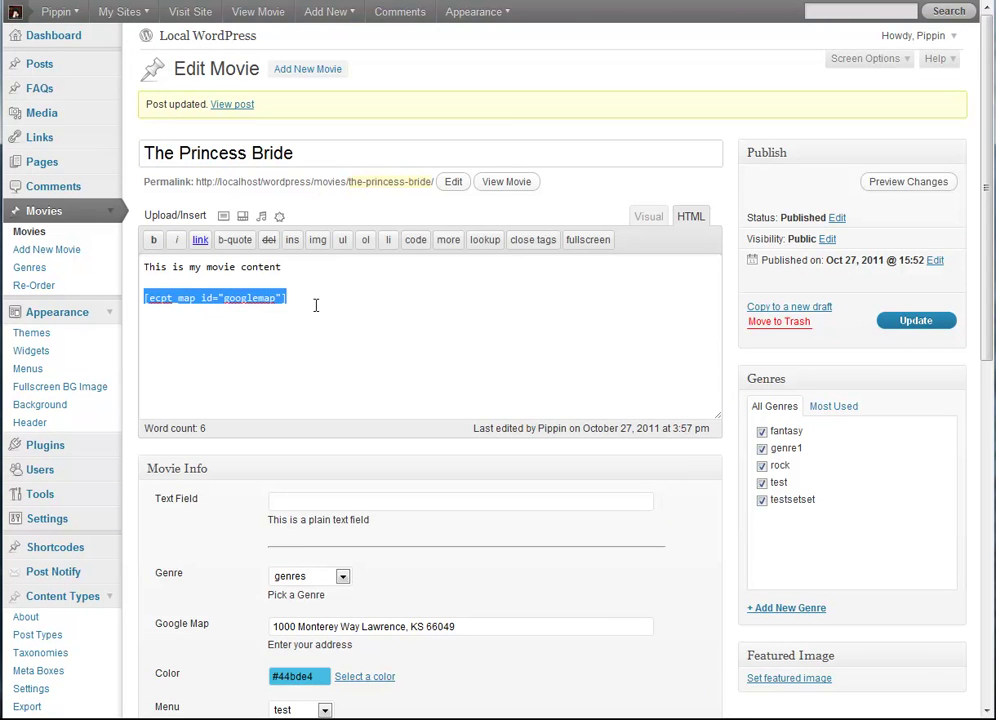
{"action": "left_click", "coordinate": [315, 305]}
{"action": "scroll", "coordinate": [246, 145], "scroll_direction": "down", "scroll_amount": 2}
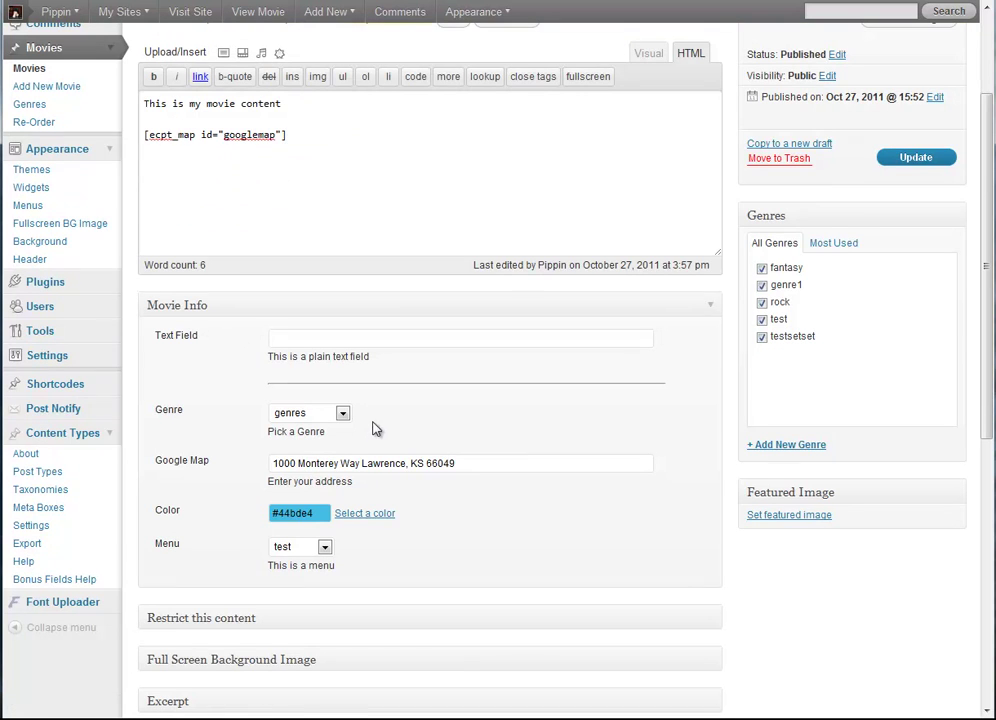
{"action": "scroll", "coordinate": [718, 404], "scroll_direction": "up", "scroll_amount": 2}
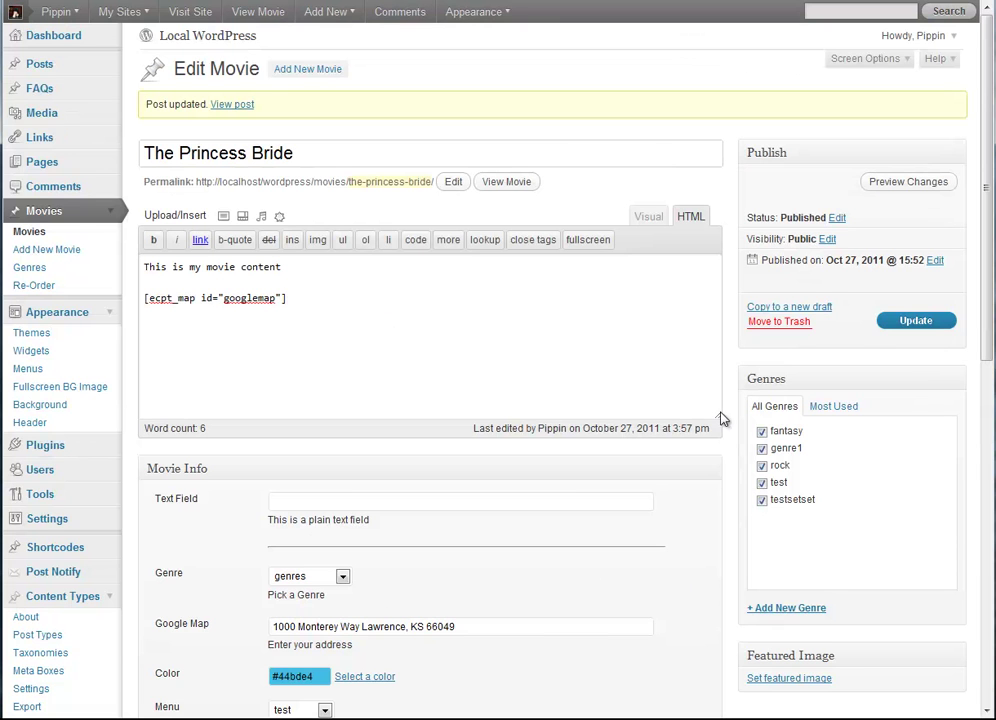
{"action": "scroll", "coordinate": [163, 584], "scroll_direction": "down", "scroll_amount": 2}
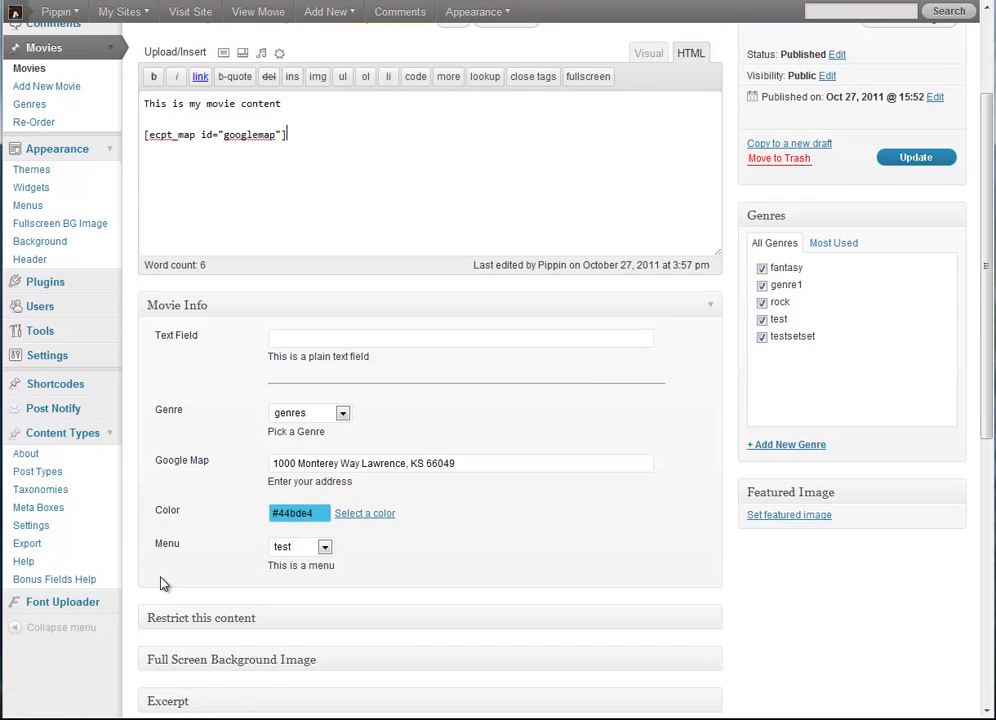
Step: Open Content Types > Bonus Fields Help and scroll to the Map Field Usage section
{"action": "left_click", "coordinate": [56, 580]}
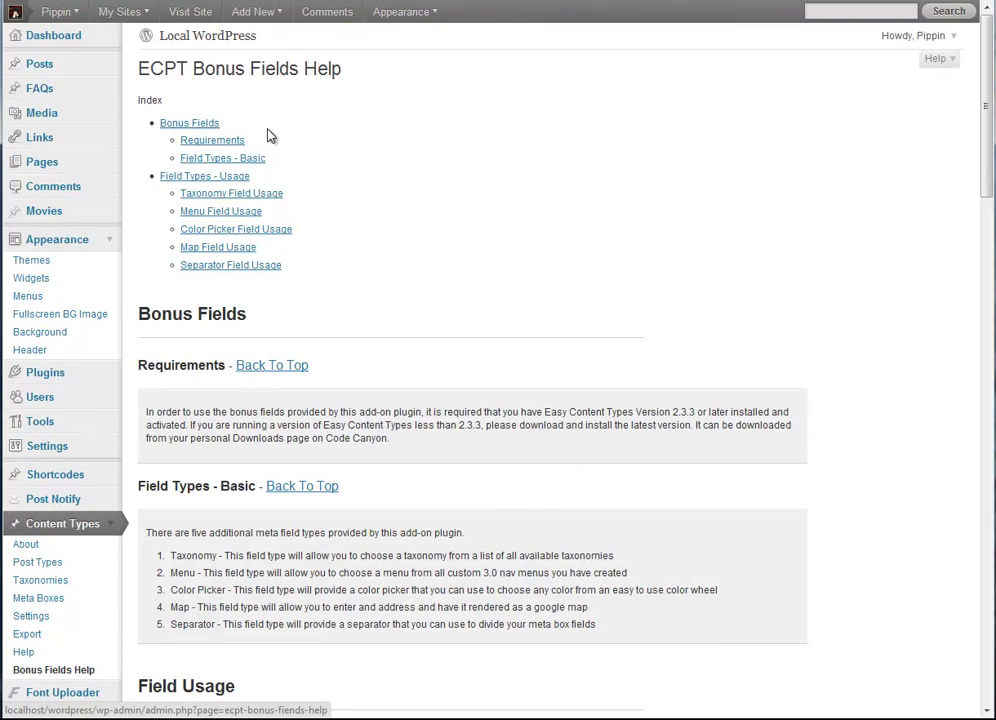
{"action": "scroll", "coordinate": [385, 271], "scroll_direction": "down", "scroll_amount": 5}
{"action": "scroll", "coordinate": [385, 271], "scroll_direction": "down", "scroll_amount": 20}
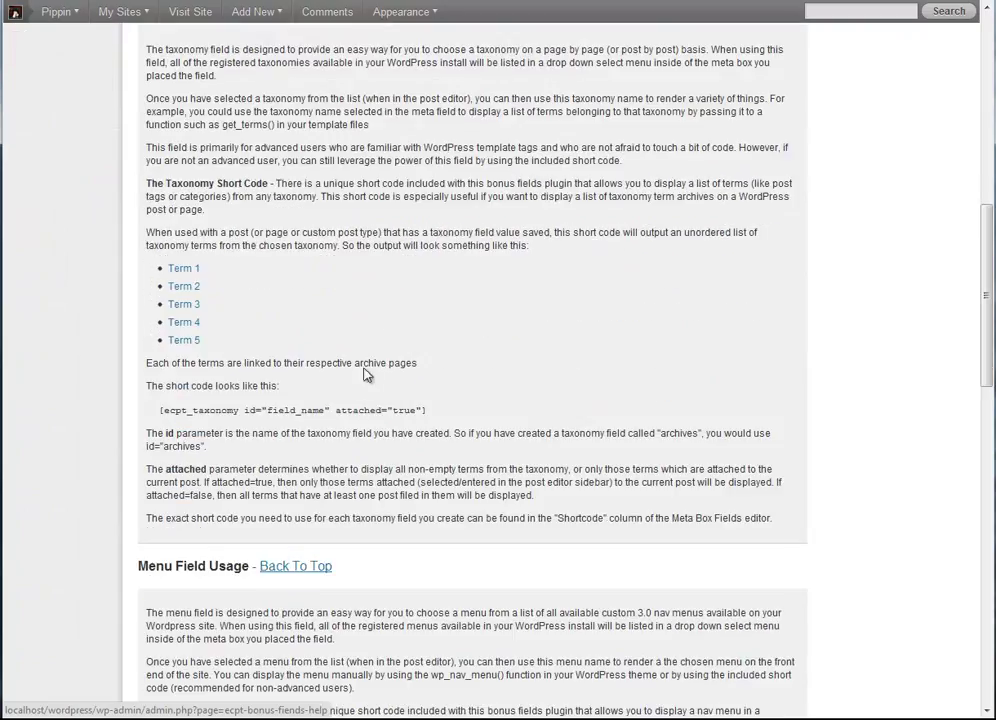
{"action": "scroll", "coordinate": [333, 456], "scroll_direction": "up", "scroll_amount": 20}
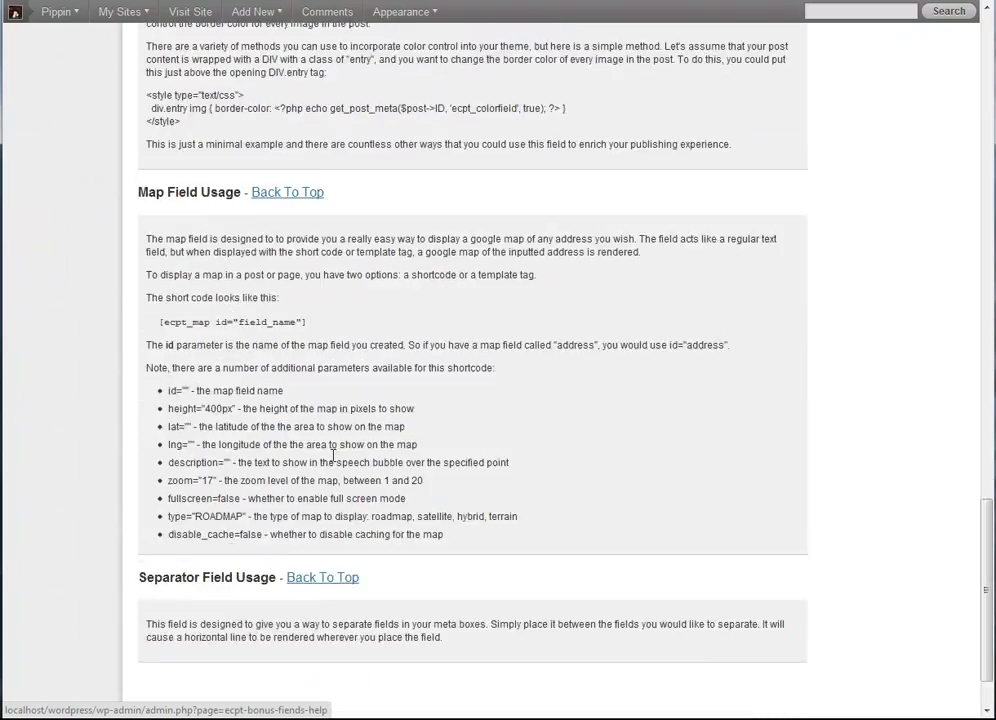